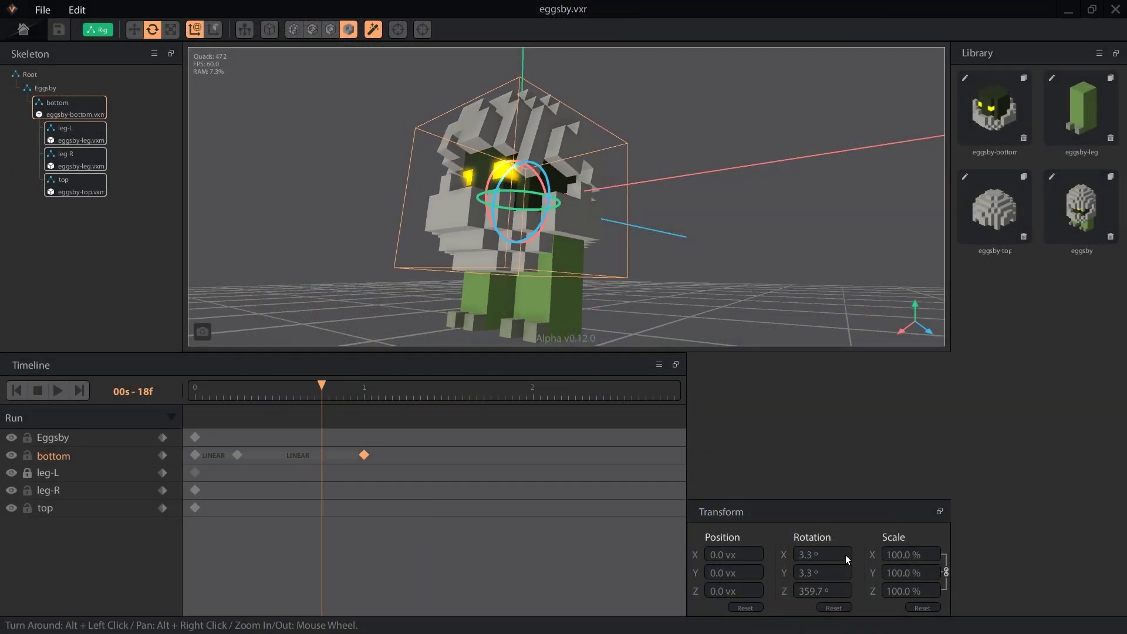
Step: Add another bottom-bone keyframe, set the first bottom segment to Linear, and play Run
{"action": "left_click", "coordinate": [288, 390]}
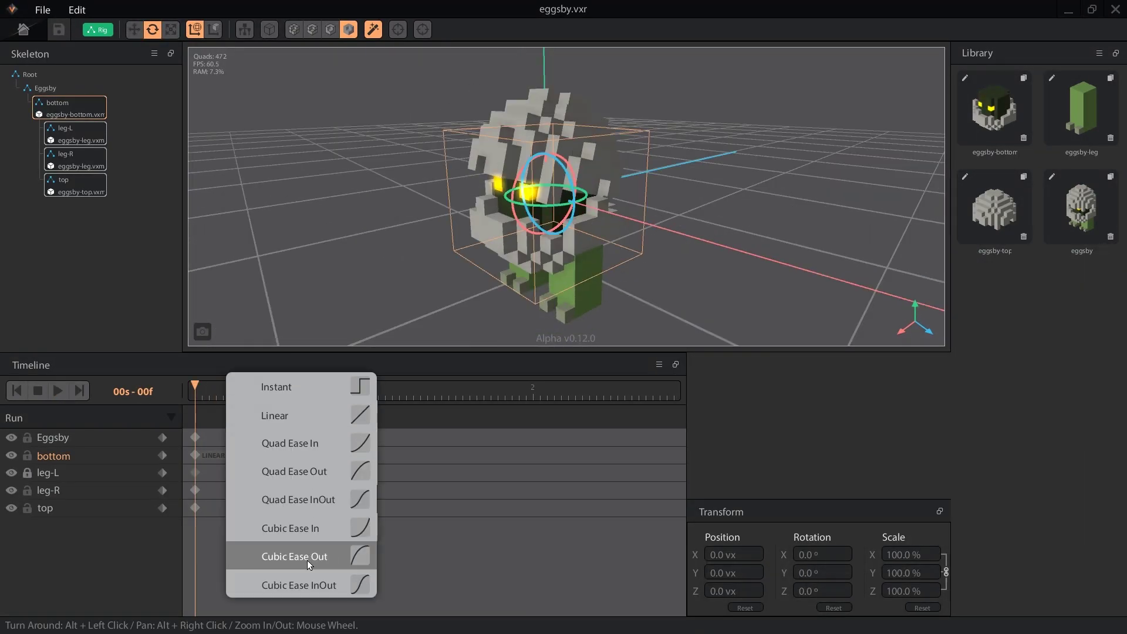
{"action": "left_click", "coordinate": [241, 385]}
{"action": "left_click_drag", "start_coordinate": [199, 391], "coordinate": [235, 398]}
{"action": "left_click", "coordinate": [223, 456]}
{"action": "left_click", "coordinate": [290, 420]}
{"action": "left_click", "coordinate": [59, 390]}
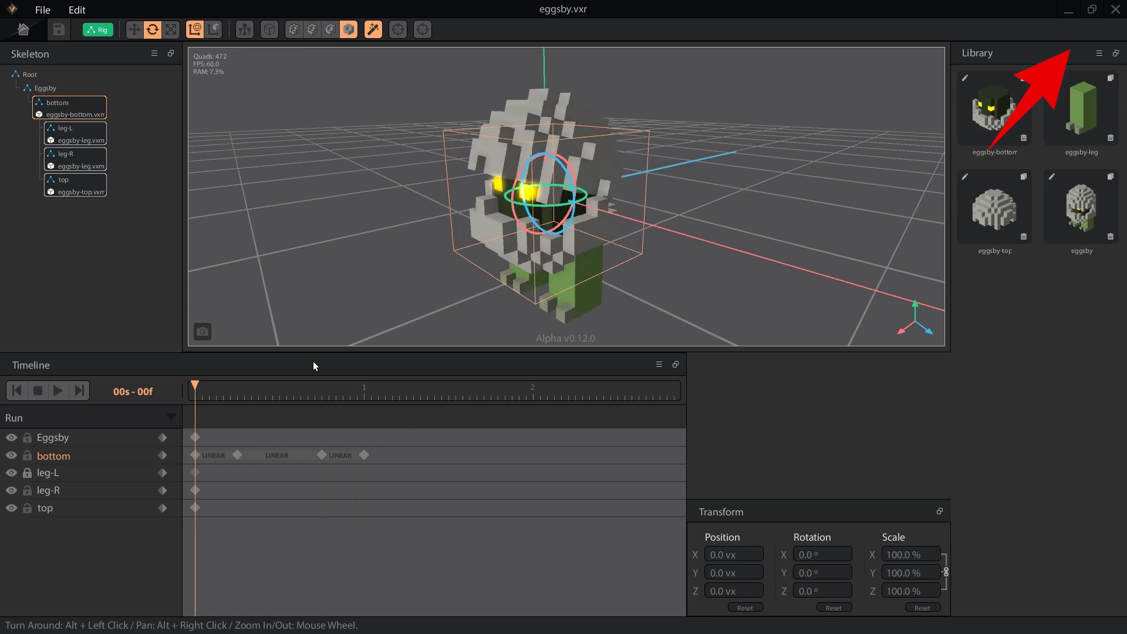
Step: Give the middle bottom segment Cubic Ease InOut easing and replay the animation to preview it
{"action": "left_click", "coordinate": [285, 456]}
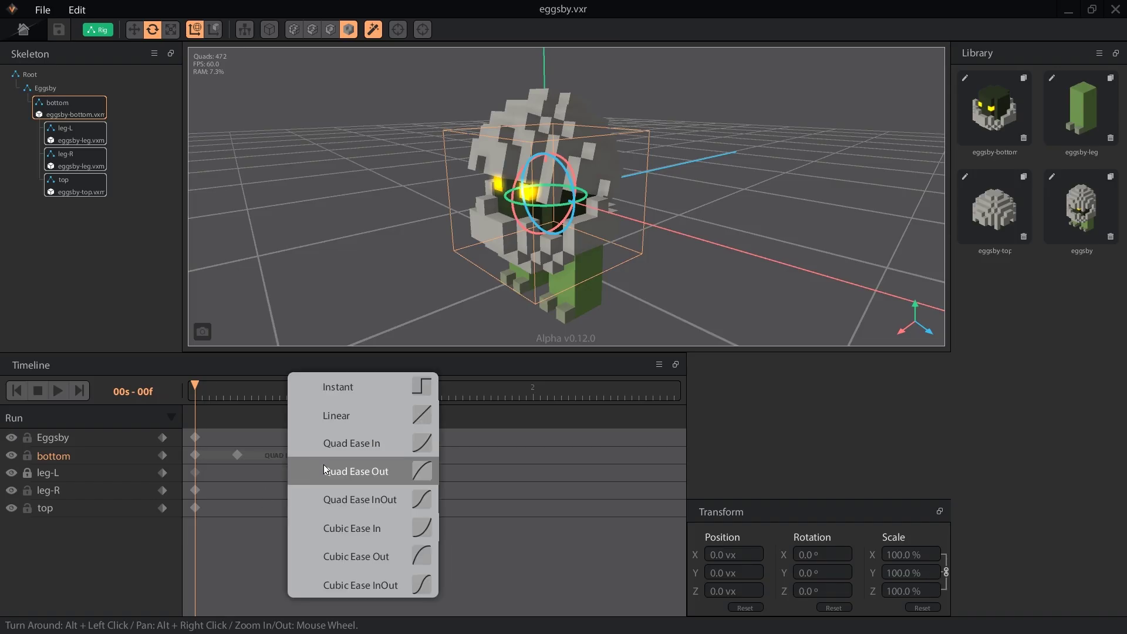
{"action": "left_click", "coordinate": [308, 458]}
{"action": "left_click", "coordinate": [352, 456]}
{"action": "left_click", "coordinate": [431, 584]}
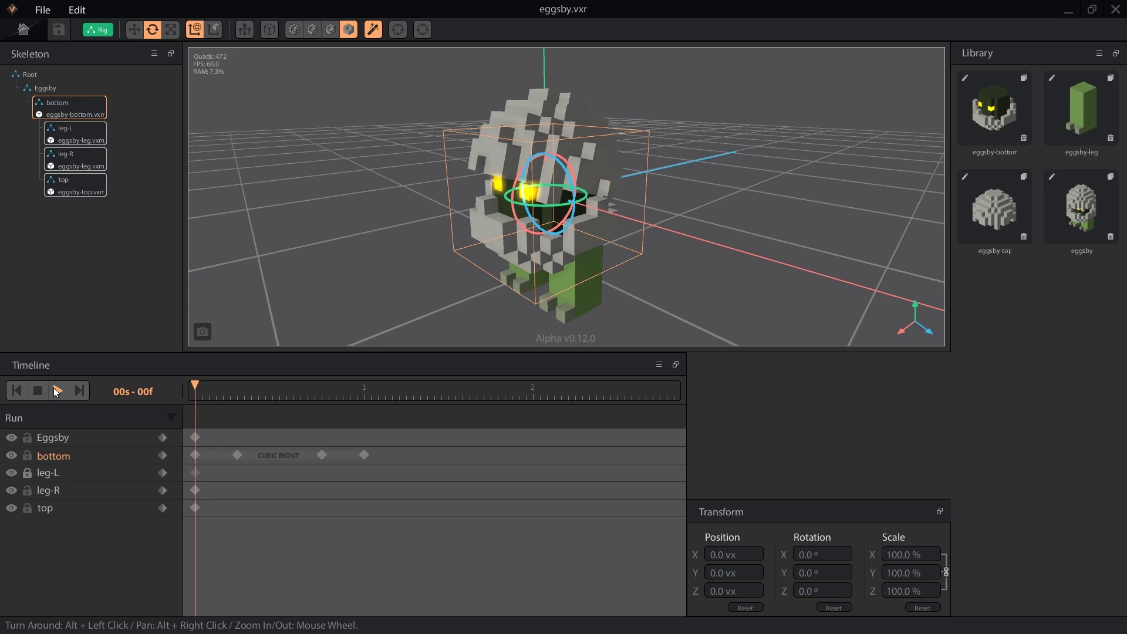
{"action": "left_click", "coordinate": [54, 389]}
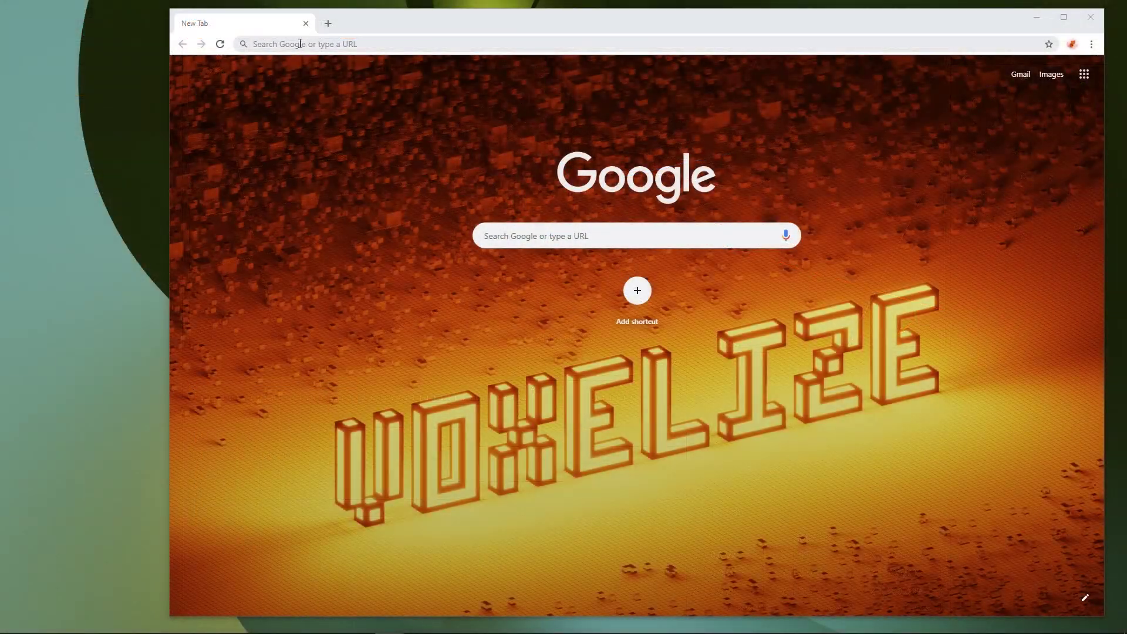
Step: Load tinyurl.com/Eggsby, download the Eggsby Demo folder, and drag Eggsby Demo.zip onto the desktop
{"action": "left_click", "coordinate": [300, 44]}
{"action": "type", "text": "tinyurl.com/Eggsby"}
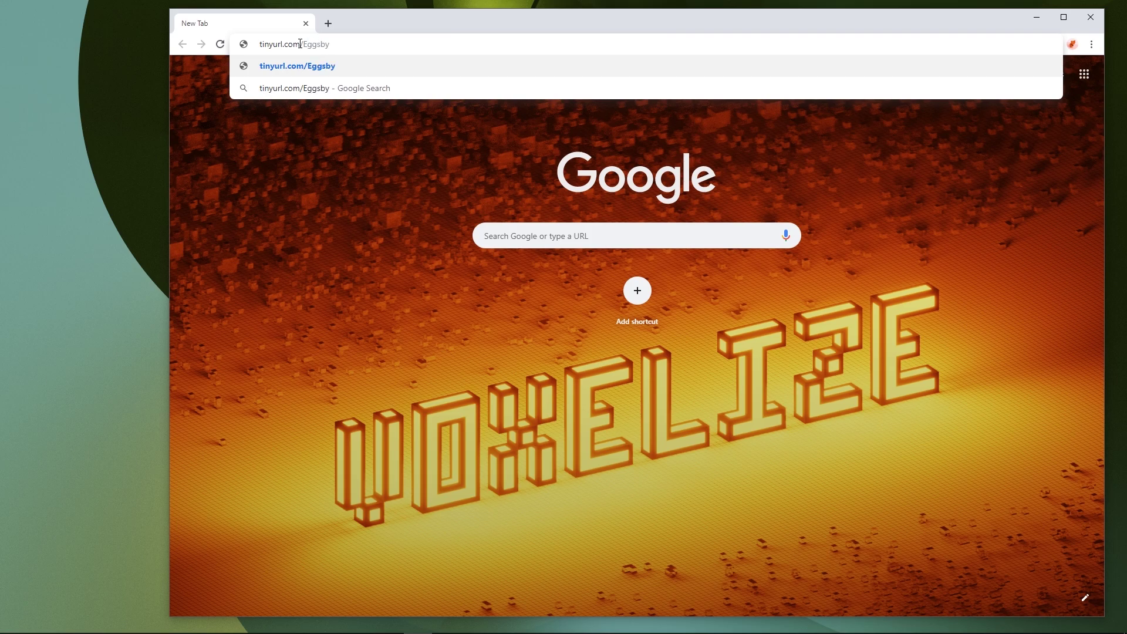
{"action": "key", "text": "Return"}
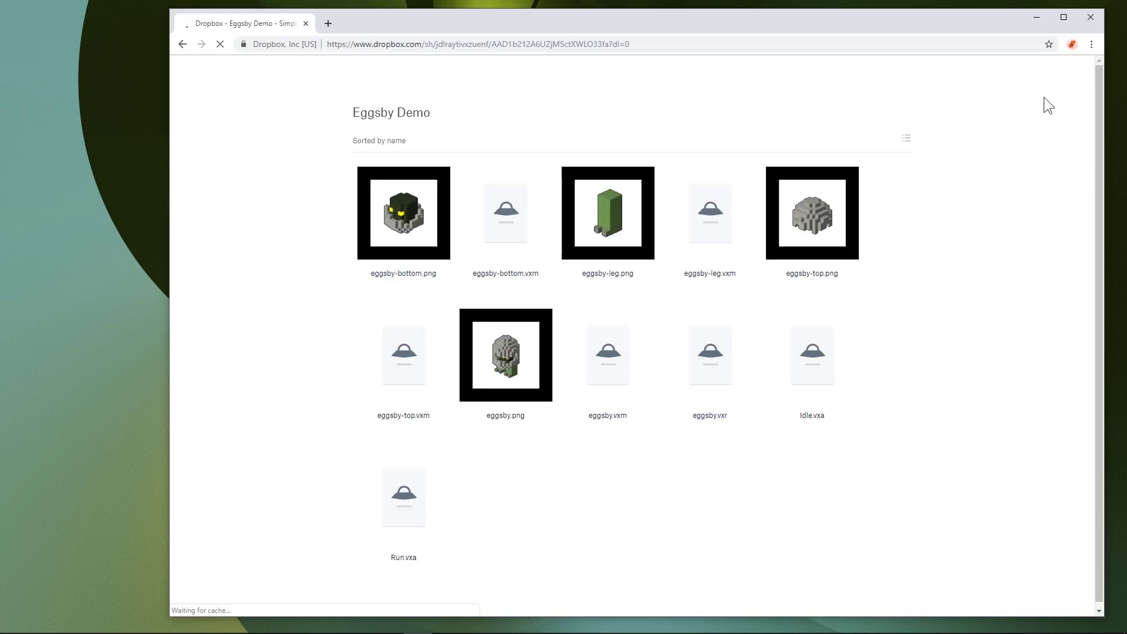
{"action": "left_click", "coordinate": [1055, 74]}
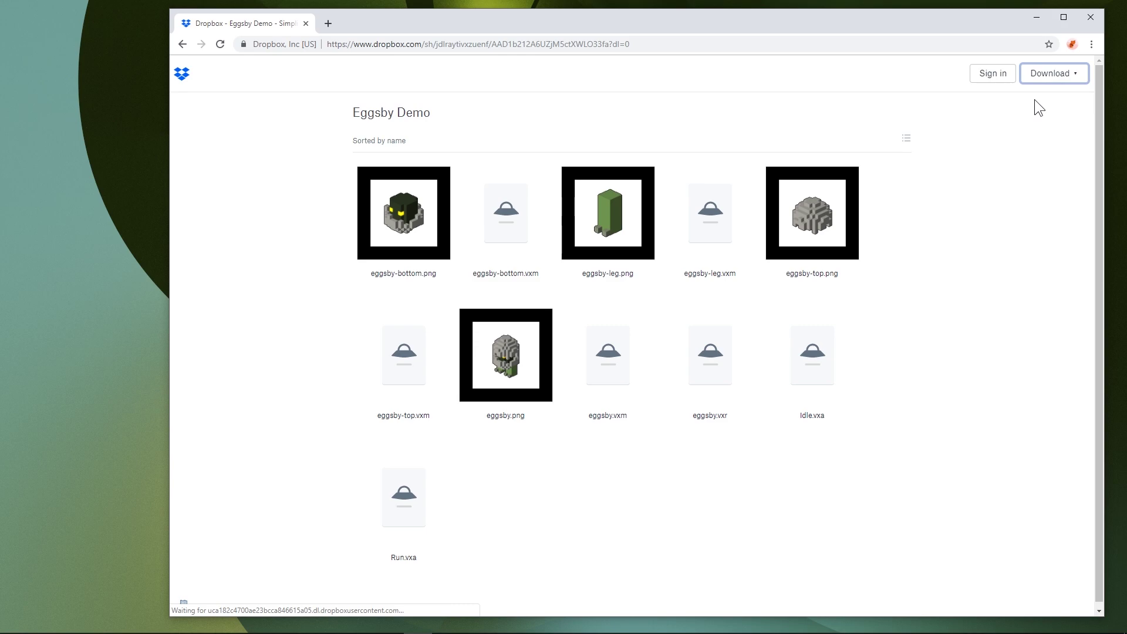
{"action": "left_click_drag", "start_coordinate": [225, 603], "coordinate": [53, 40]}
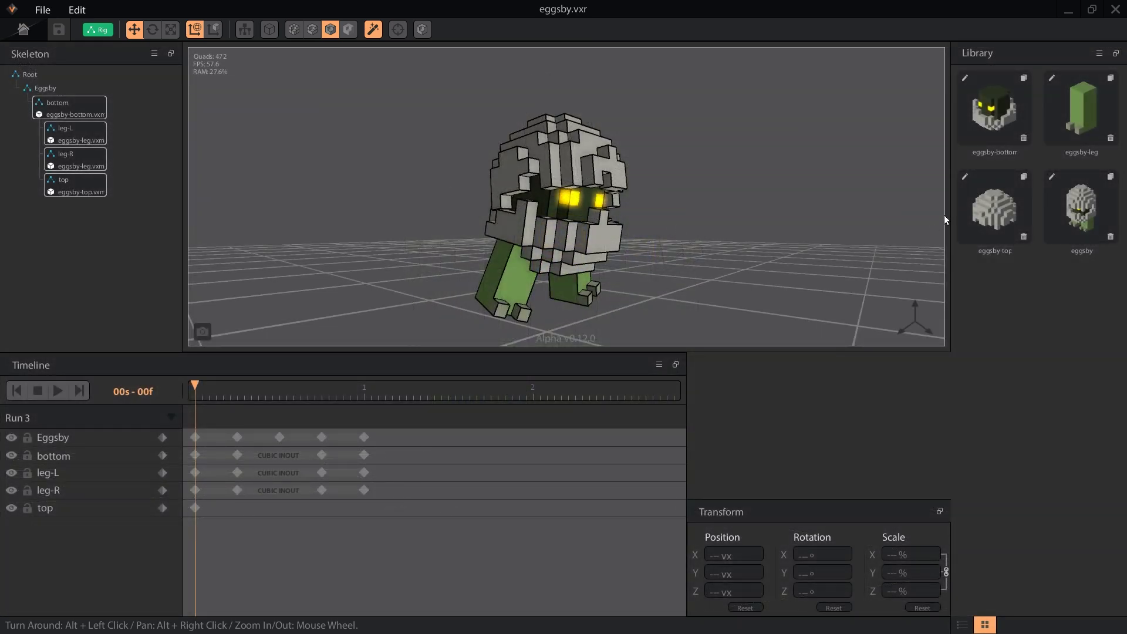
Step: Drag eggsby-top's pivot left along X, then save the model when returning to the rig
{"action": "left_click", "coordinate": [966, 182]}
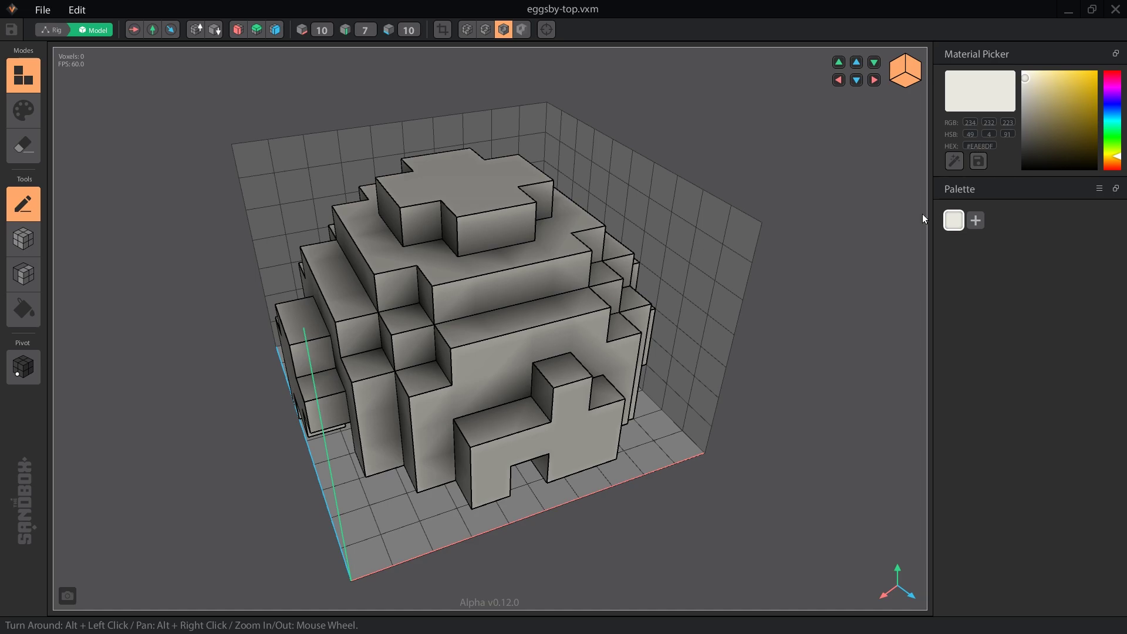
{"action": "mouse_move", "coordinate": [402, 398]}
{"action": "left_mouse_down", "text": "alt"}
{"action": "mouse_move", "coordinate": [402, 372]}
{"action": "mouse_move", "coordinate": [357, 370]}
{"action": "mouse_move", "coordinate": [344, 407]}
{"action": "mouse_move", "coordinate": [387, 405]}
{"action": "left_mouse_up", "text": "alt"}
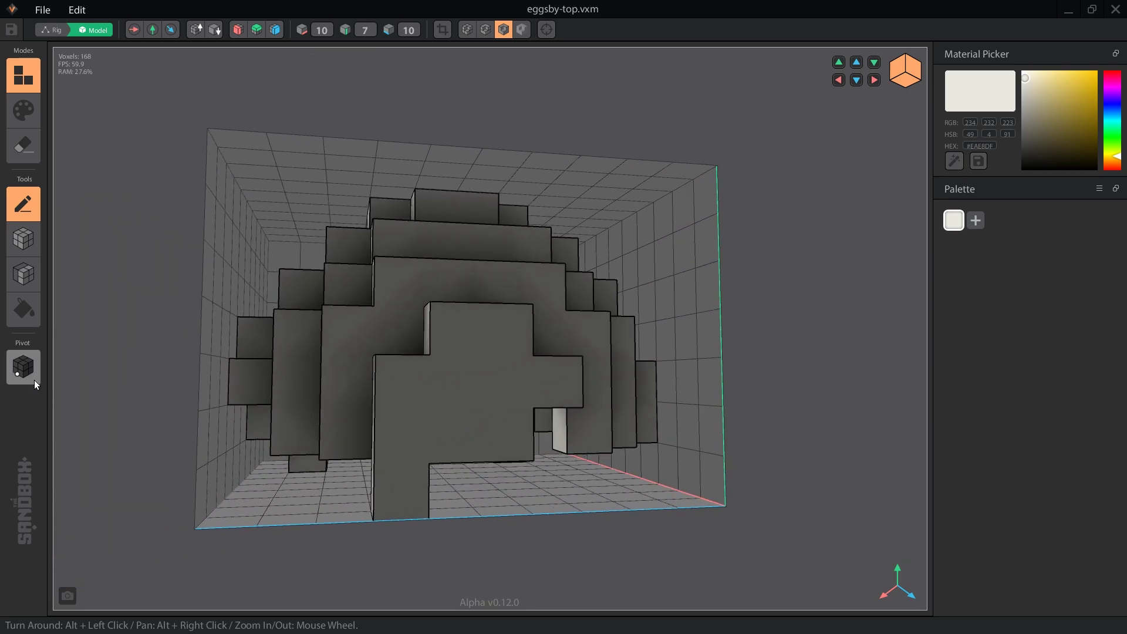
{"action": "left_click", "coordinate": [24, 367]}
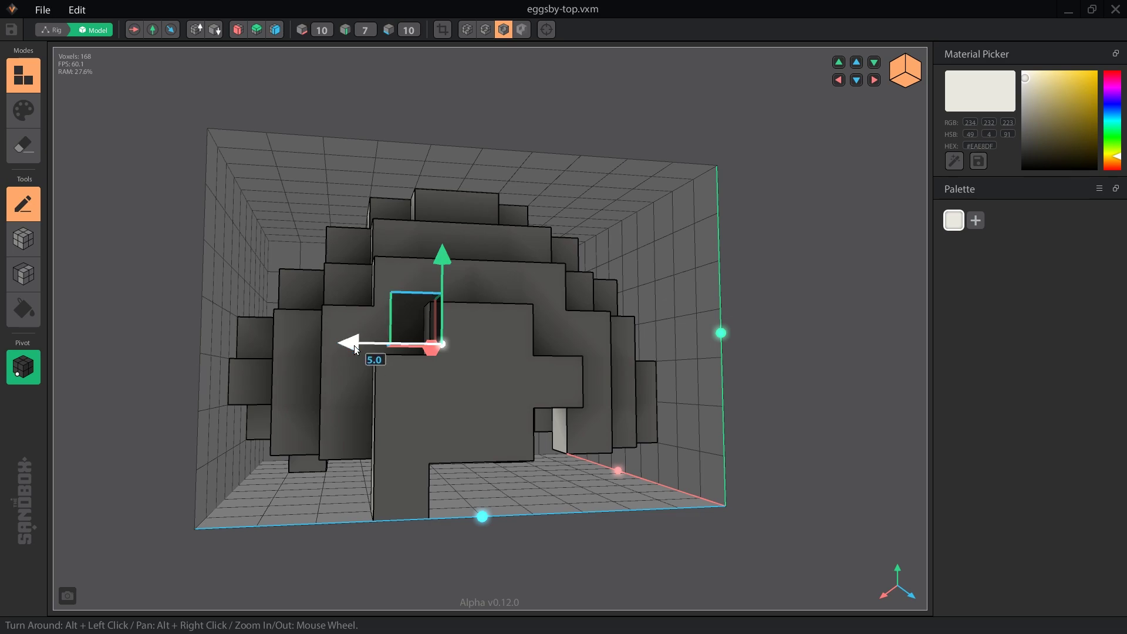
{"action": "left_click_drag", "start_coordinate": [357, 350], "coordinate": [188, 343]}
{"action": "left_click_drag", "start_coordinate": [248, 372], "coordinate": [239, 316], "text": "alt"}
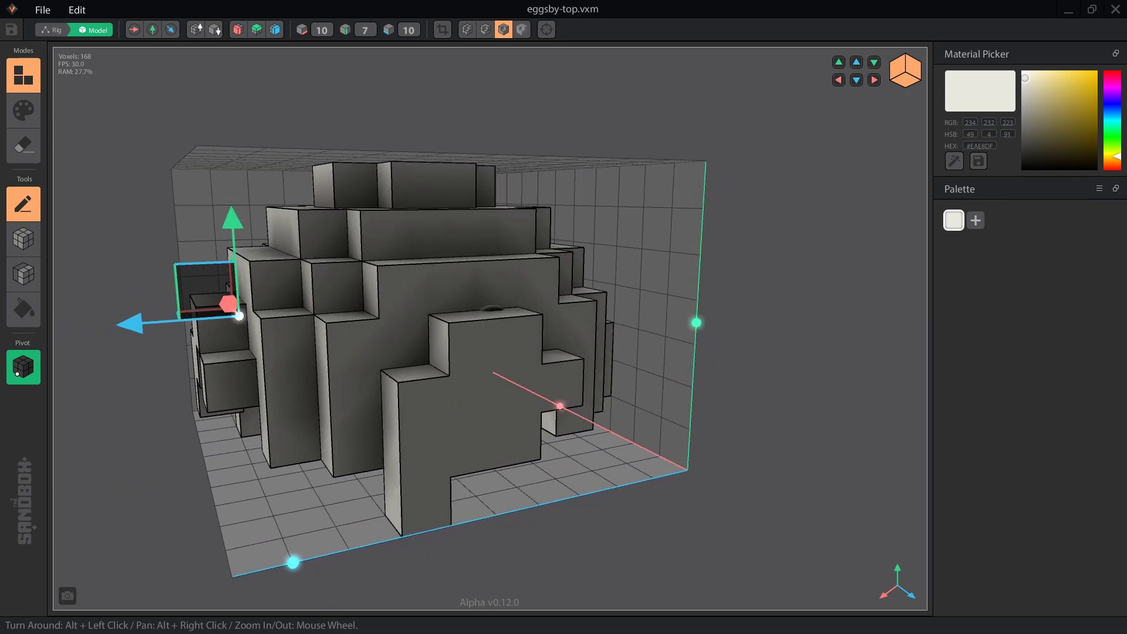
{"action": "left_click", "coordinate": [50, 33]}
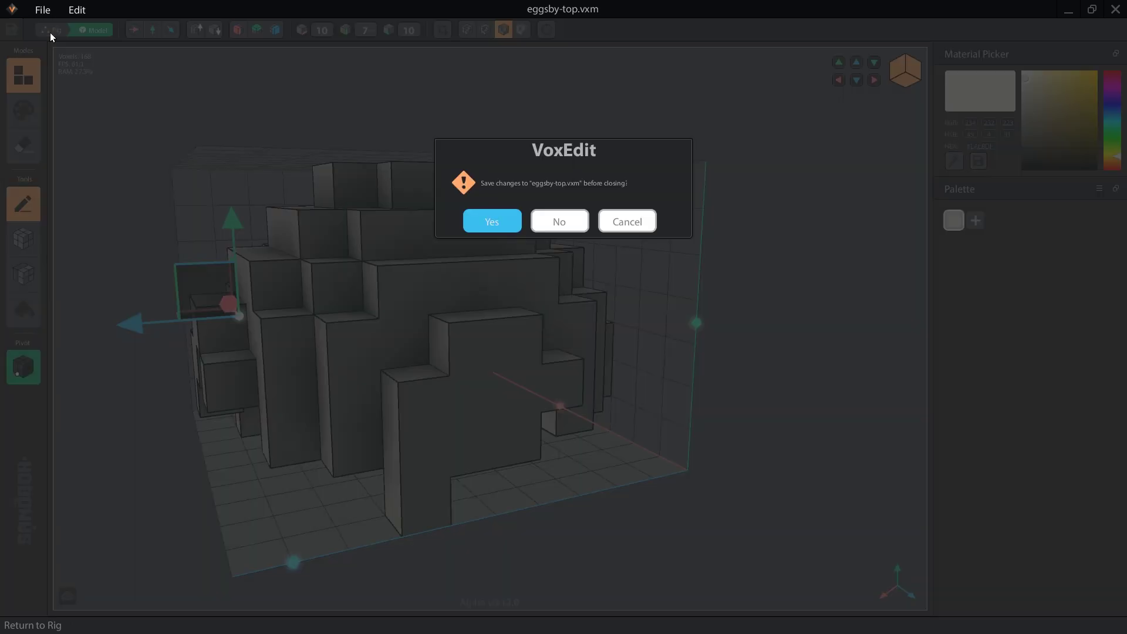
{"action": "left_click", "coordinate": [506, 222]}
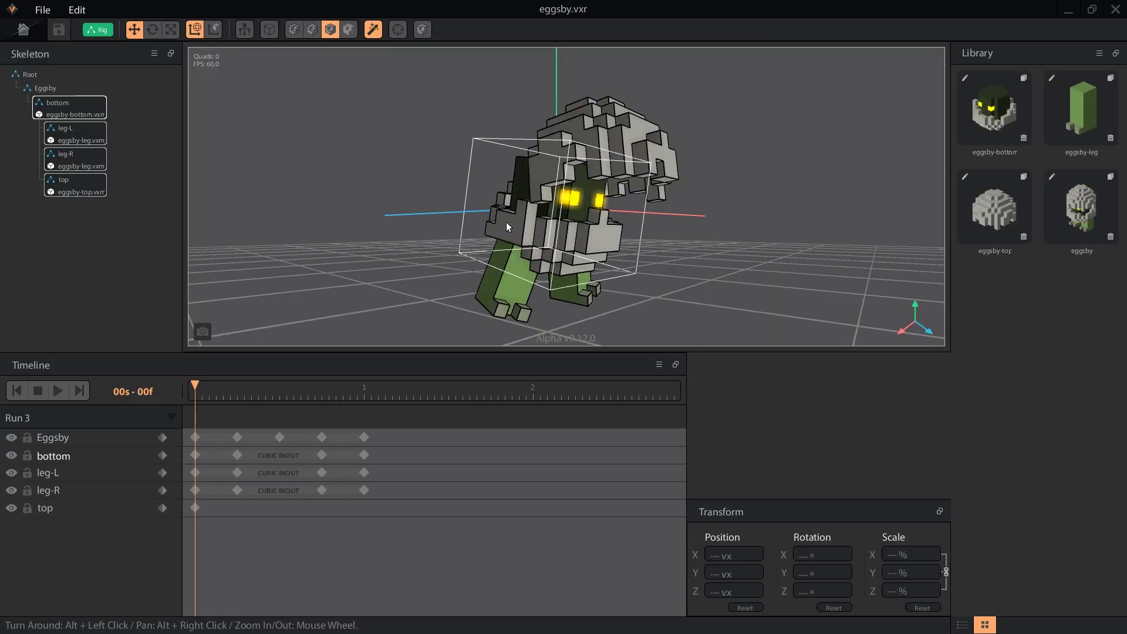
Step: Select the top head bone, shift it slightly left, and scale it to 101%
{"action": "left_click_drag", "start_coordinate": [548, 242], "coordinate": [541, 237], "text": "alt"}
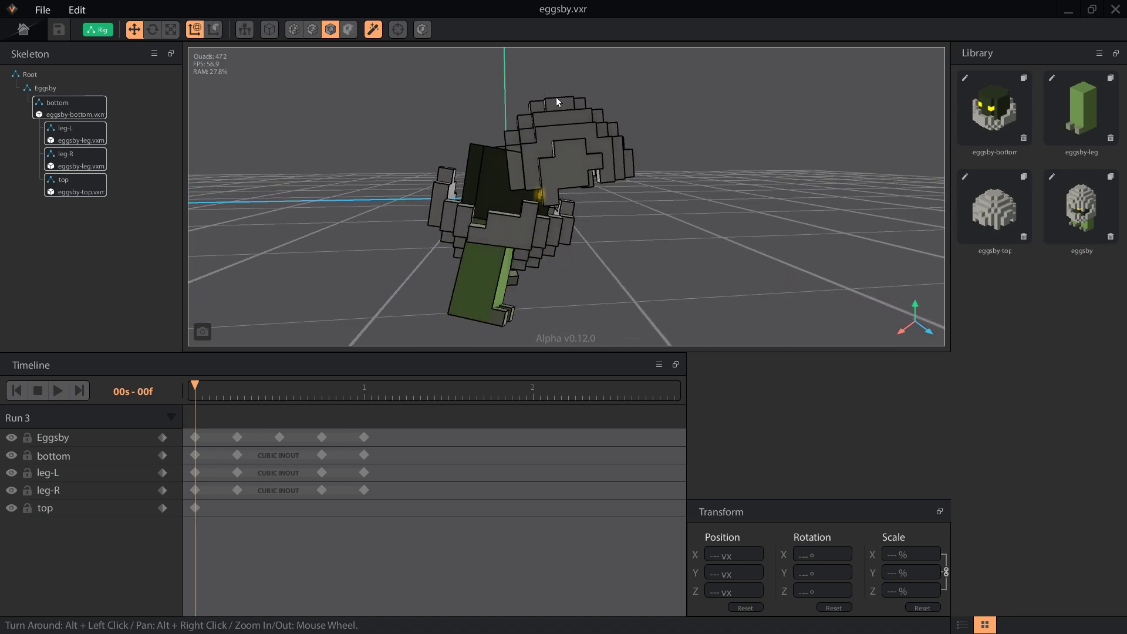
{"action": "left_click", "coordinate": [554, 100]}
{"action": "left_click_drag", "start_coordinate": [479, 135], "coordinate": [428, 137]}
{"action": "left_click", "coordinate": [631, 230]}
{"action": "left_click", "coordinate": [525, 234]}
{"action": "left_click_drag", "start_coordinate": [525, 234], "coordinate": [523, 238], "text": "alt"}
{"action": "left_click", "coordinate": [523, 239]}
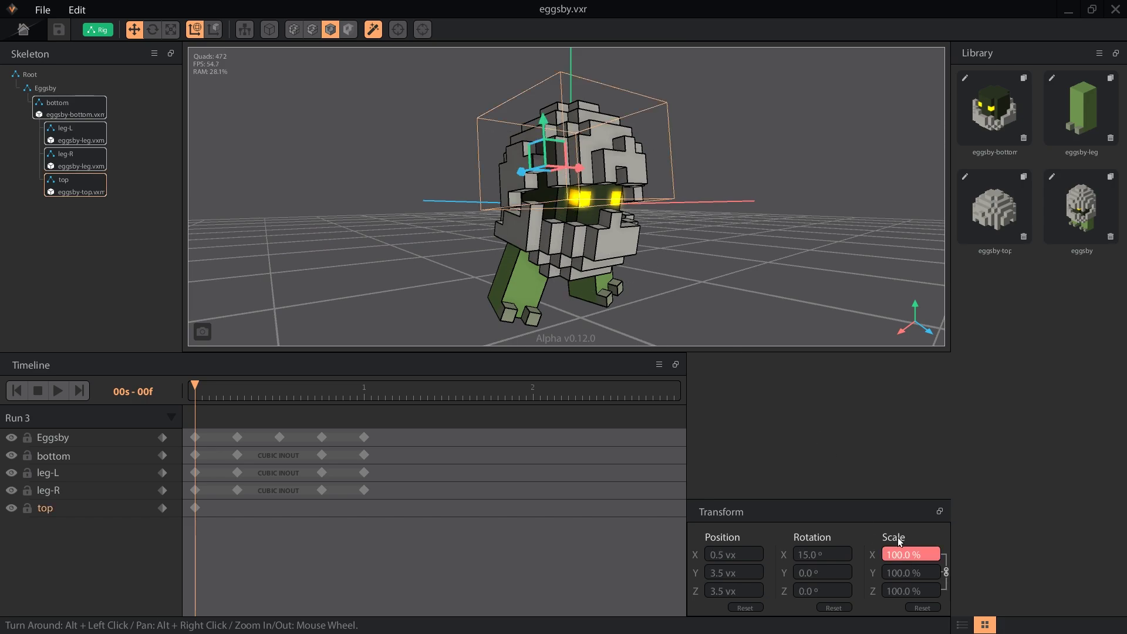
{"action": "type", "text": "1"}
{"action": "key", "text": "Return"}
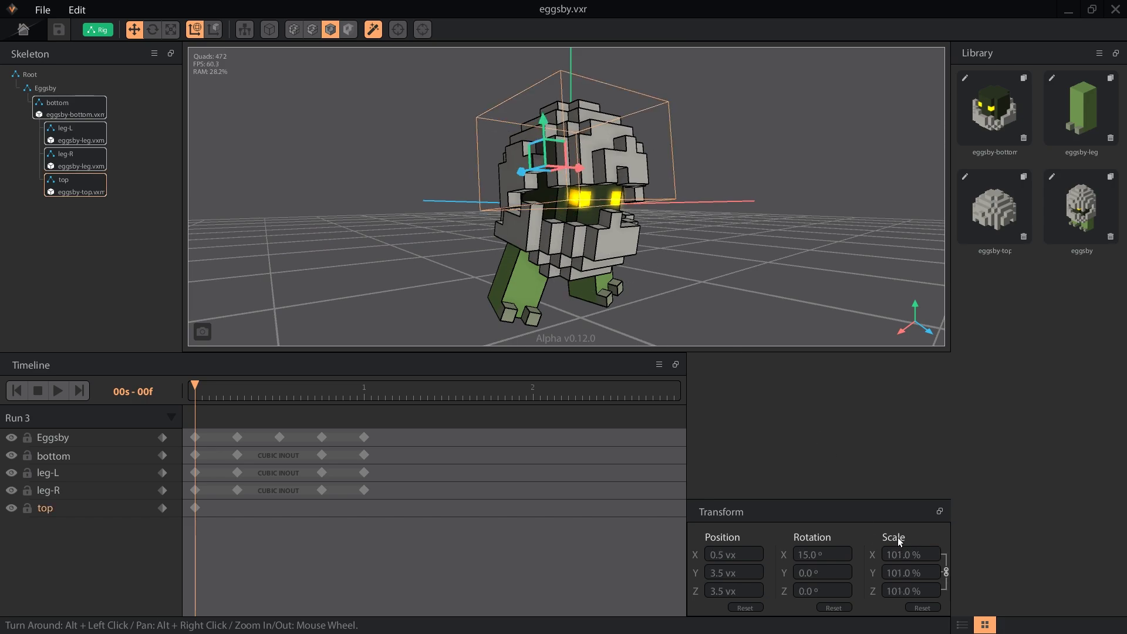
Step: Reselect the top bone, undo the scale back to 100%, and lower the head along Y
{"action": "left_click", "coordinate": [751, 231]}
{"action": "left_click_drag", "start_coordinate": [636, 128], "coordinate": [701, 111], "text": "alt"}
{"action": "scroll", "coordinate": [703, 108], "scroll_direction": "up", "scroll_amount": 3}
{"action": "left_click", "coordinate": [600, 178]}
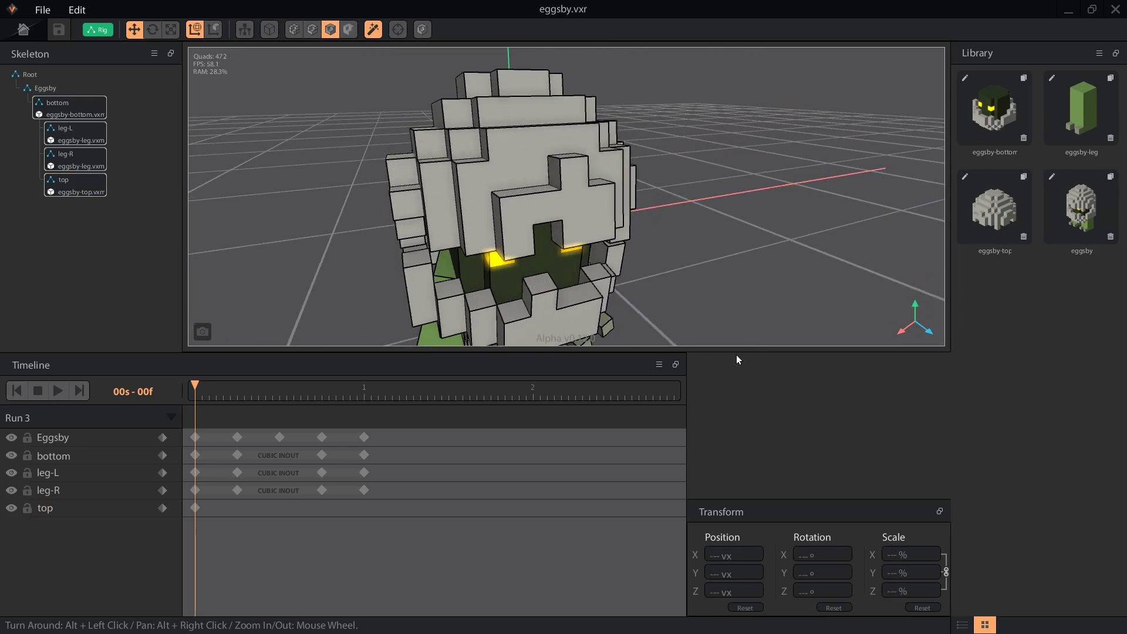
{"action": "left_click", "coordinate": [584, 222]}
{"action": "key", "text": "ctrl+z"}
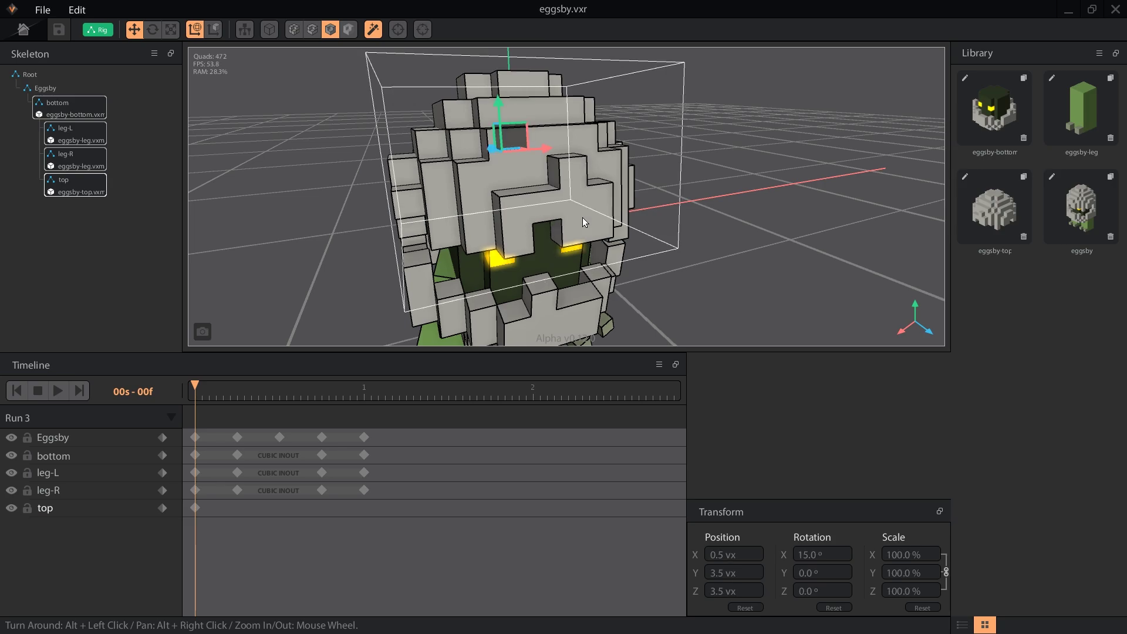
{"action": "left_click_drag", "start_coordinate": [523, 197], "coordinate": [516, 182], "text": "alt"}
{"action": "mouse_move", "coordinate": [442, 92]}
{"action": "left_mouse_down"}
{"action": "mouse_move", "coordinate": [461, 224]}
{"action": "mouse_move", "coordinate": [477, 229]}
{"action": "mouse_move", "coordinate": [414, 270]}
{"action": "mouse_move", "coordinate": [559, 290]}
{"action": "mouse_move", "coordinate": [603, 235]}
{"action": "left_mouse_up"}
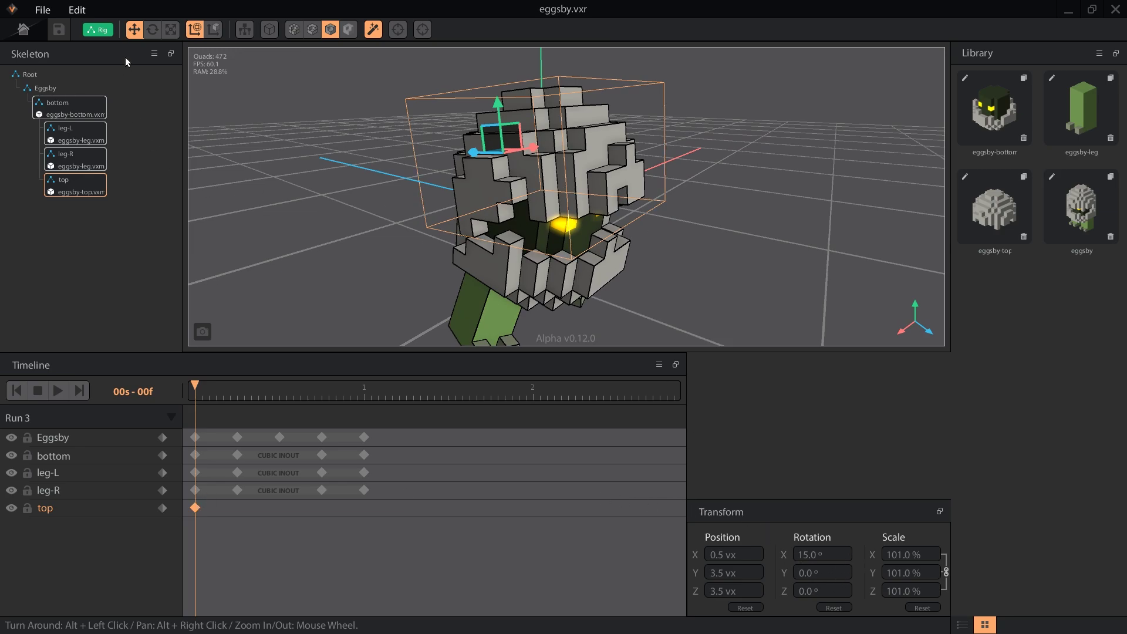
Step: With the Rotate tool, tilt the head slightly and key the top bone at 12f, 1s and 6f
{"action": "left_click", "coordinate": [153, 29]}
{"action": "left_click_drag", "start_coordinate": [582, 125], "coordinate": [586, 175]}
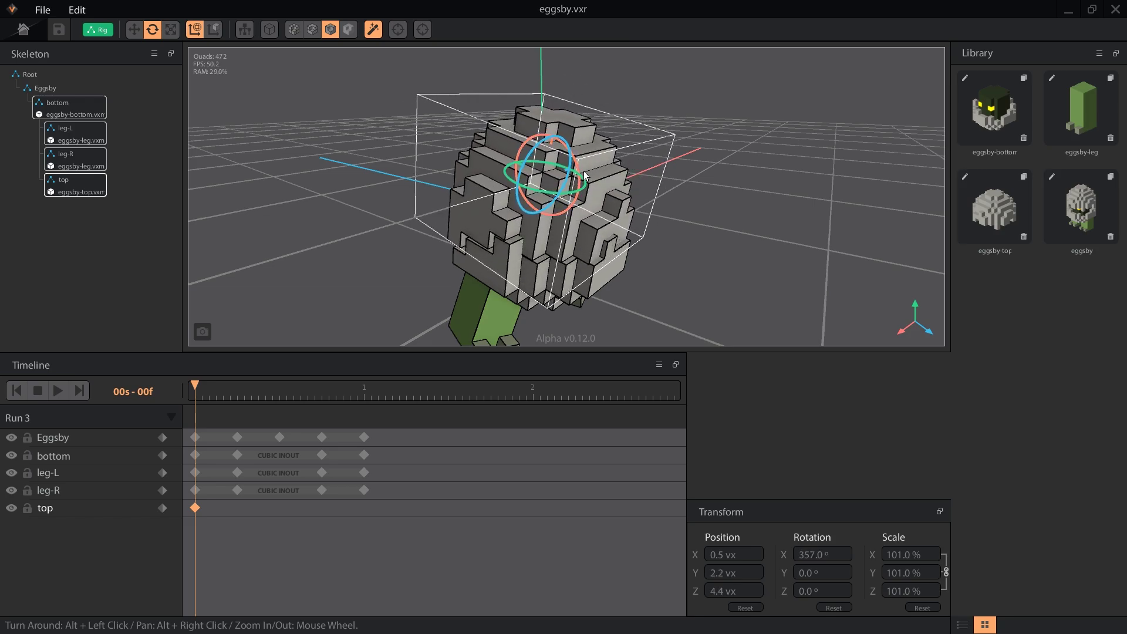
{"action": "left_click", "coordinate": [279, 390]}
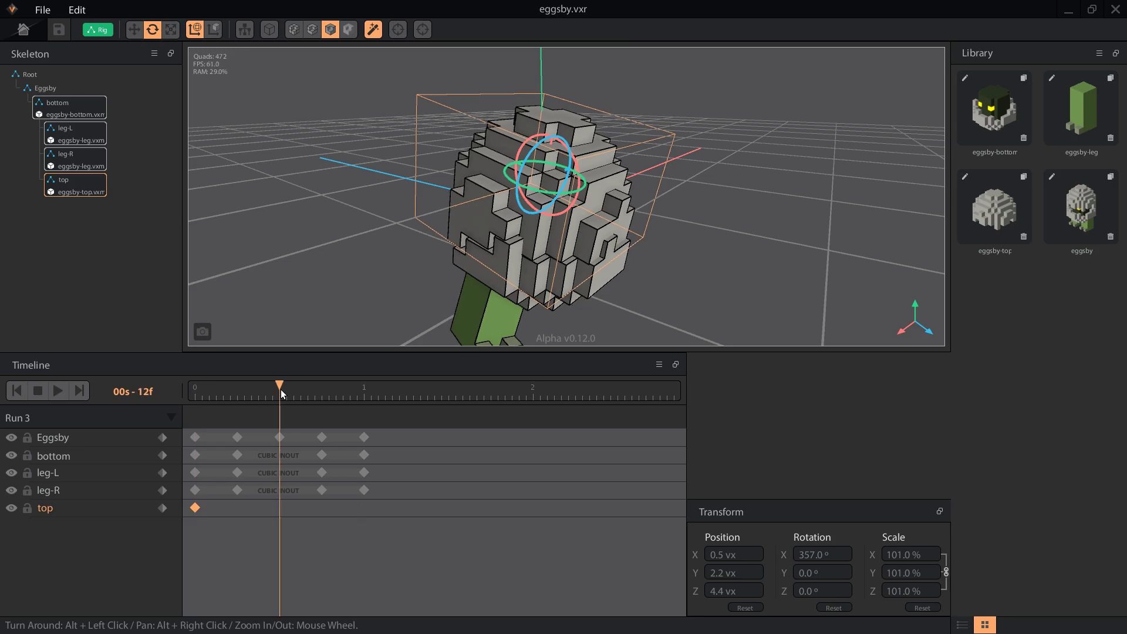
{"action": "left_click", "coordinate": [162, 509]}
{"action": "left_click", "coordinate": [364, 392]}
{"action": "left_click", "coordinate": [167, 509]}
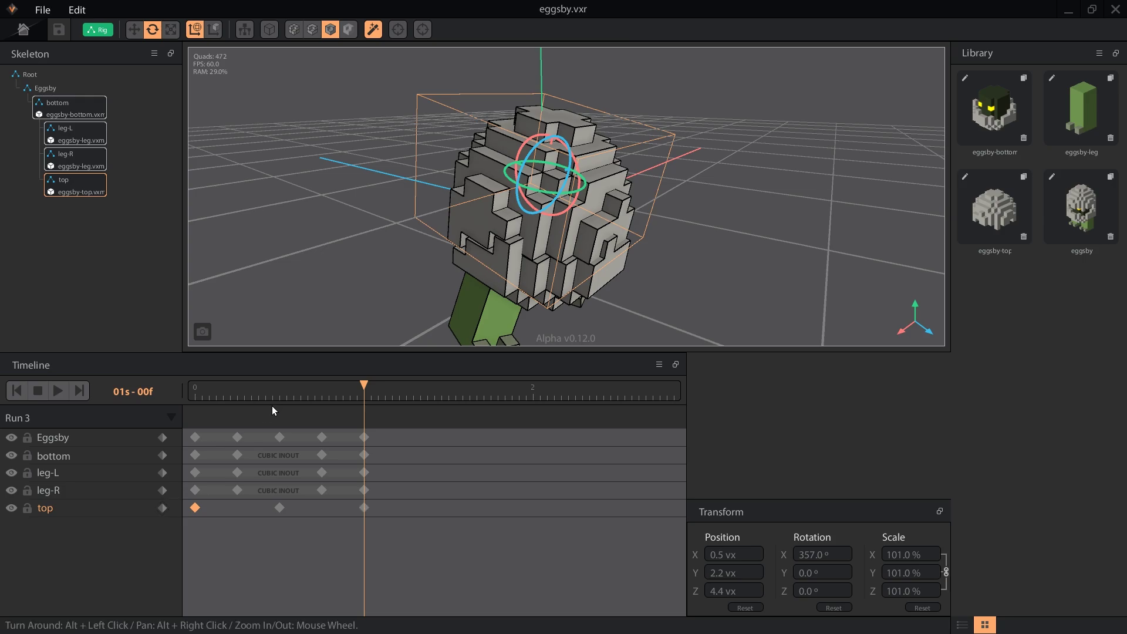
{"action": "left_click_drag", "start_coordinate": [247, 393], "coordinate": [237, 395]}
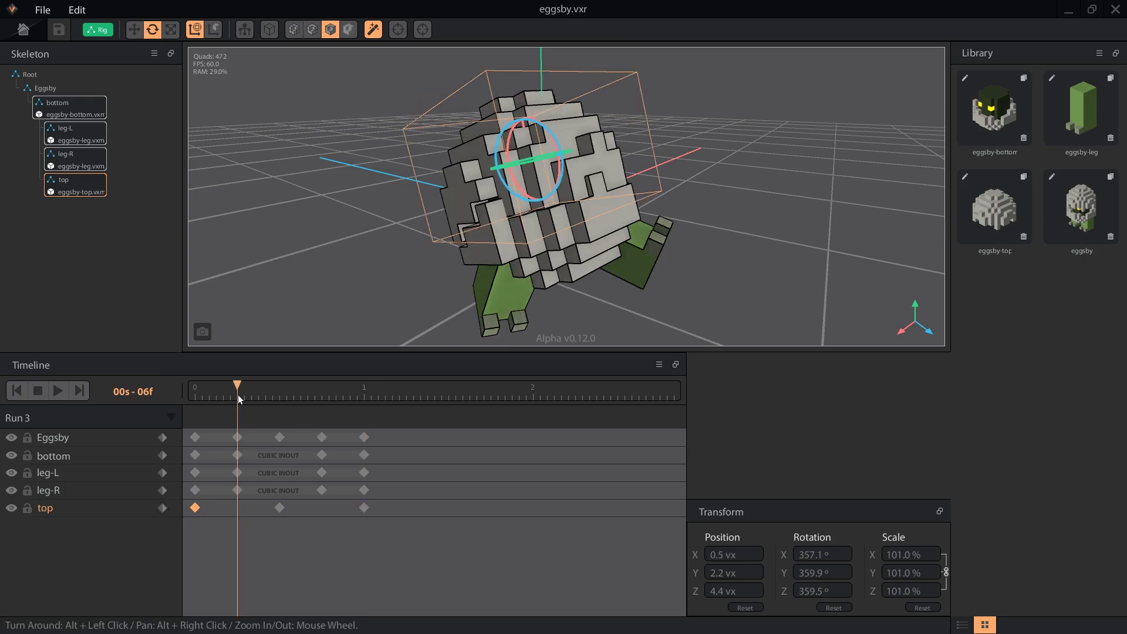
{"action": "left_click", "coordinate": [163, 508]}
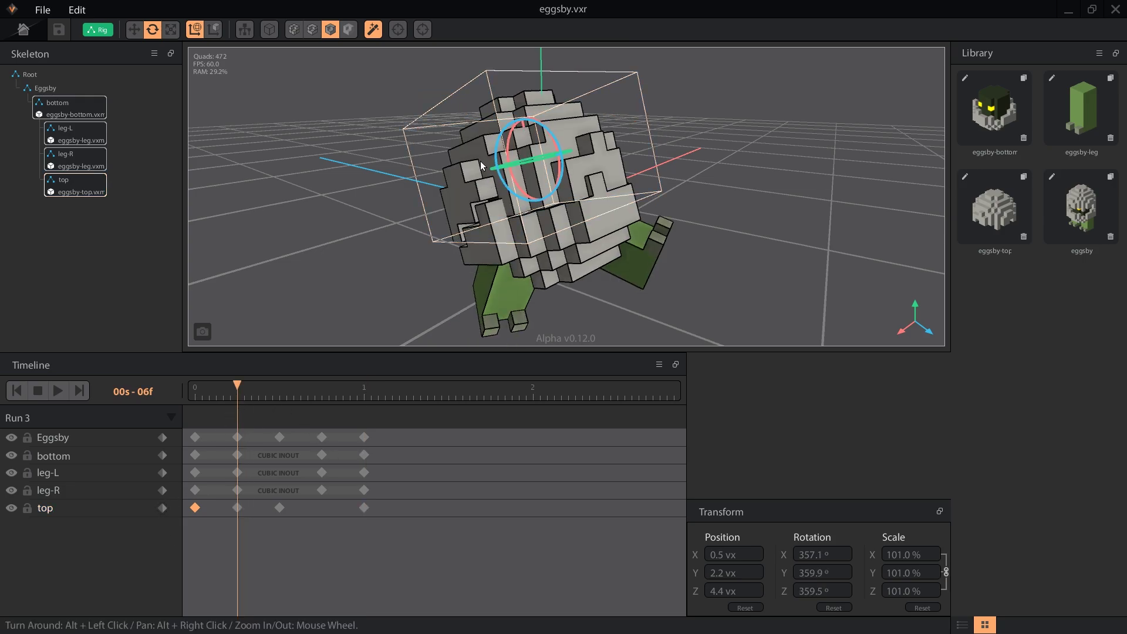
Step: Tilt the head forward at frame 6 and about 20° on X at frame 18
{"action": "left_click_drag", "start_coordinate": [550, 190], "coordinate": [489, 89], "text": "alt"}
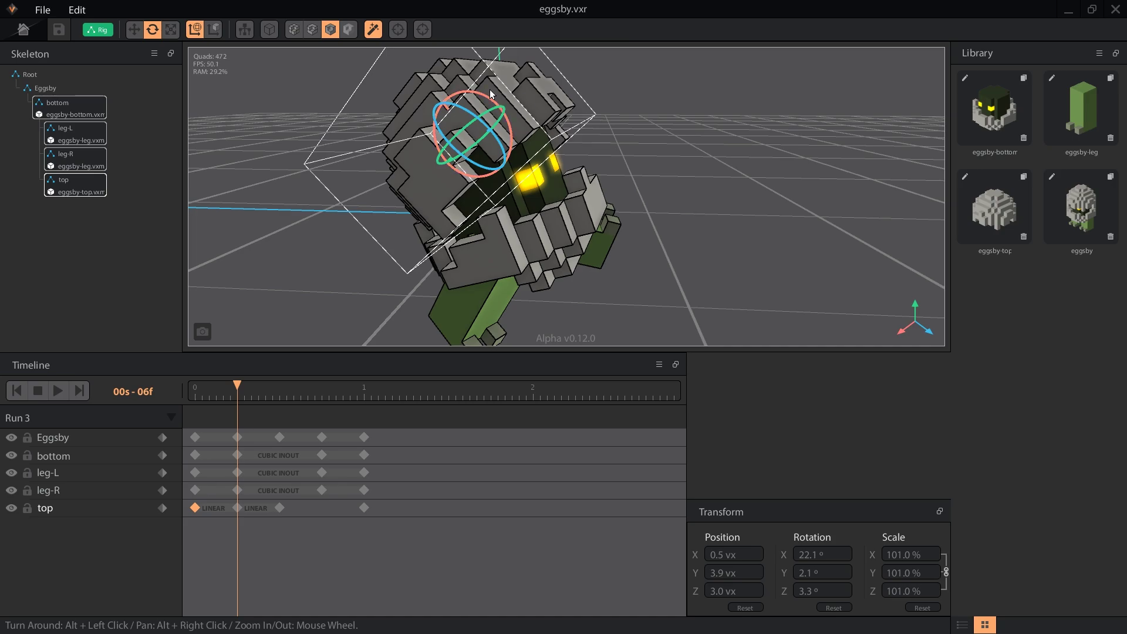
{"action": "left_click", "coordinate": [322, 398]}
{"action": "left_click_drag", "start_coordinate": [539, 158], "coordinate": [531, 265]}
Step: Play Run 3 and zoom and orbit the view to watch the head tilting as it runs
{"action": "left_click", "coordinate": [67, 396]}
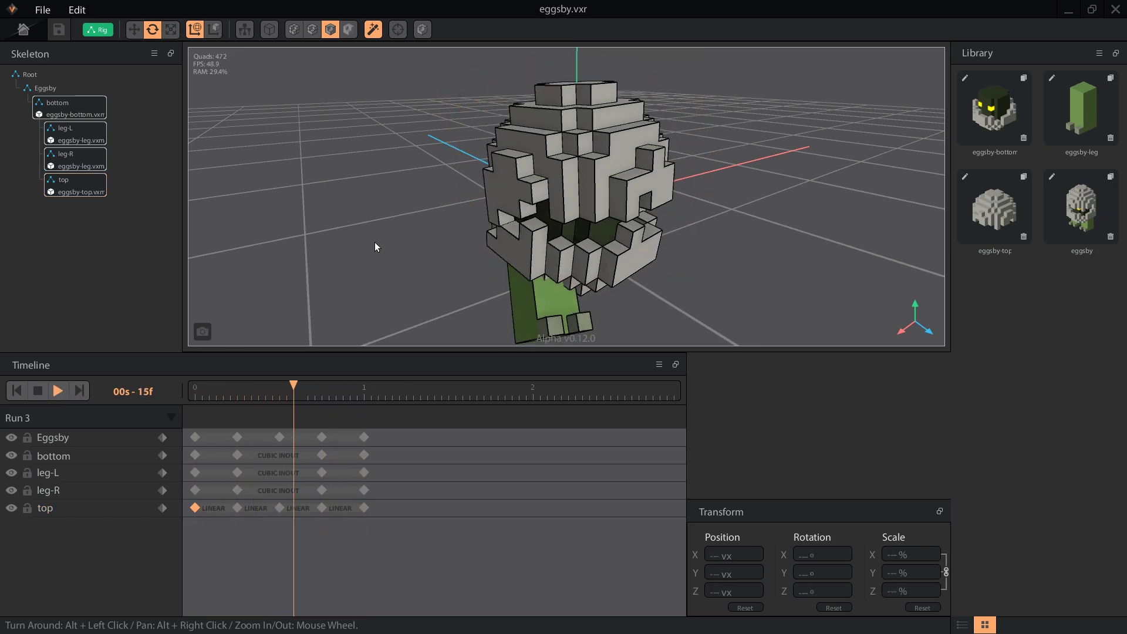
{"action": "scroll", "coordinate": [463, 276], "scroll_direction": "up", "scroll_amount": 5}
{"action": "scroll", "coordinate": [464, 277], "scroll_direction": "down", "scroll_amount": 5}
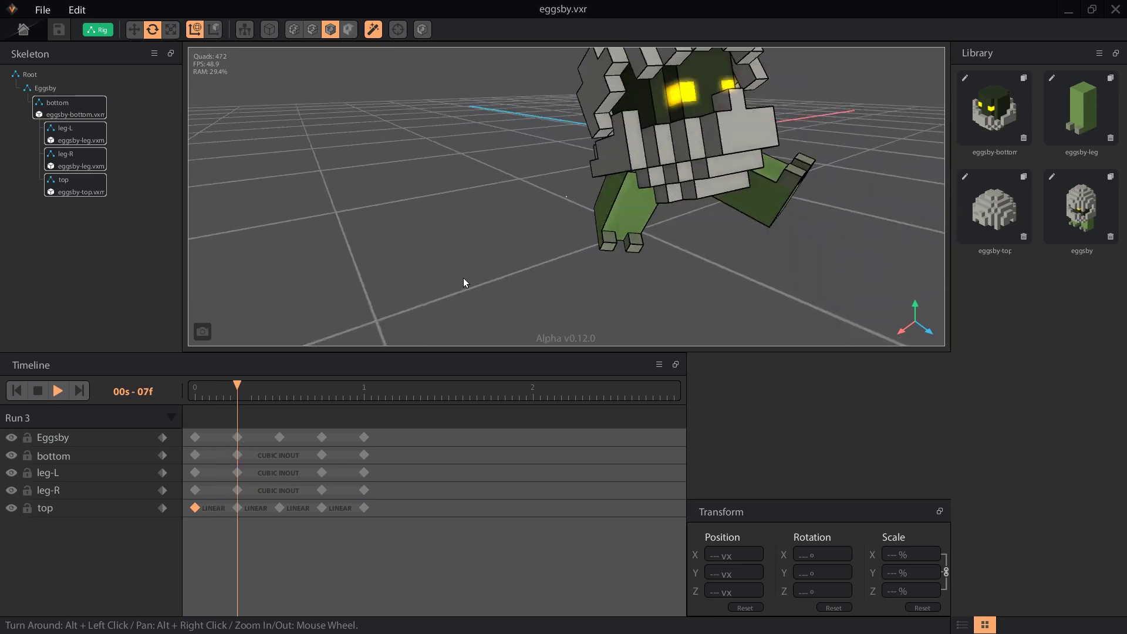
{"action": "scroll", "coordinate": [464, 281], "scroll_direction": "down", "scroll_amount": 2}
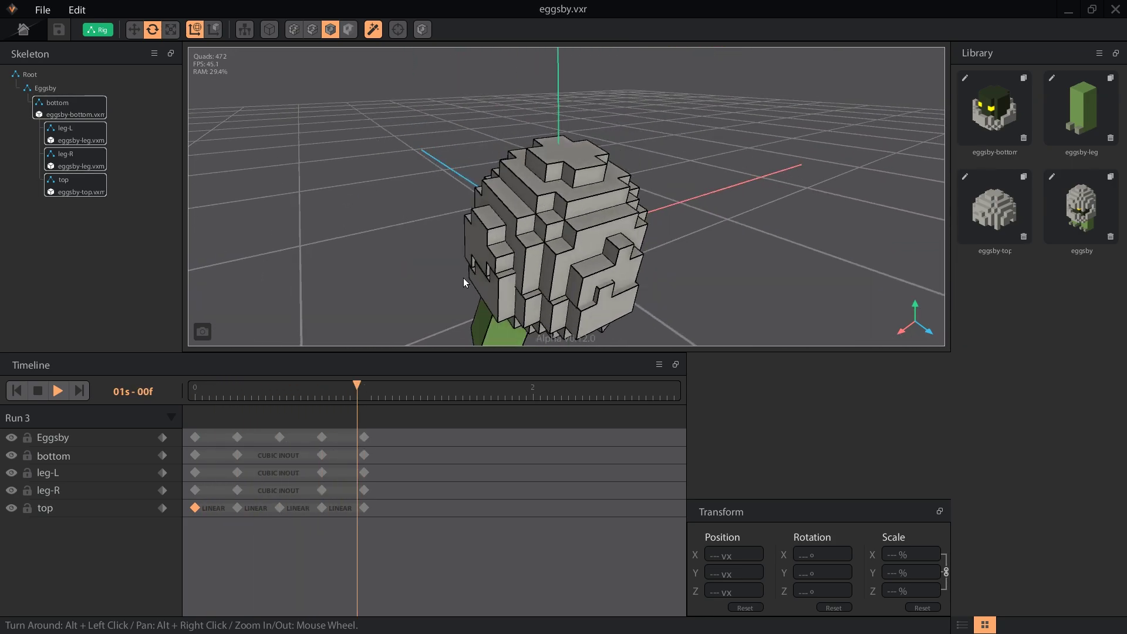
{"action": "left_click_drag", "start_coordinate": [544, 217], "coordinate": [537, 228], "text": "alt"}
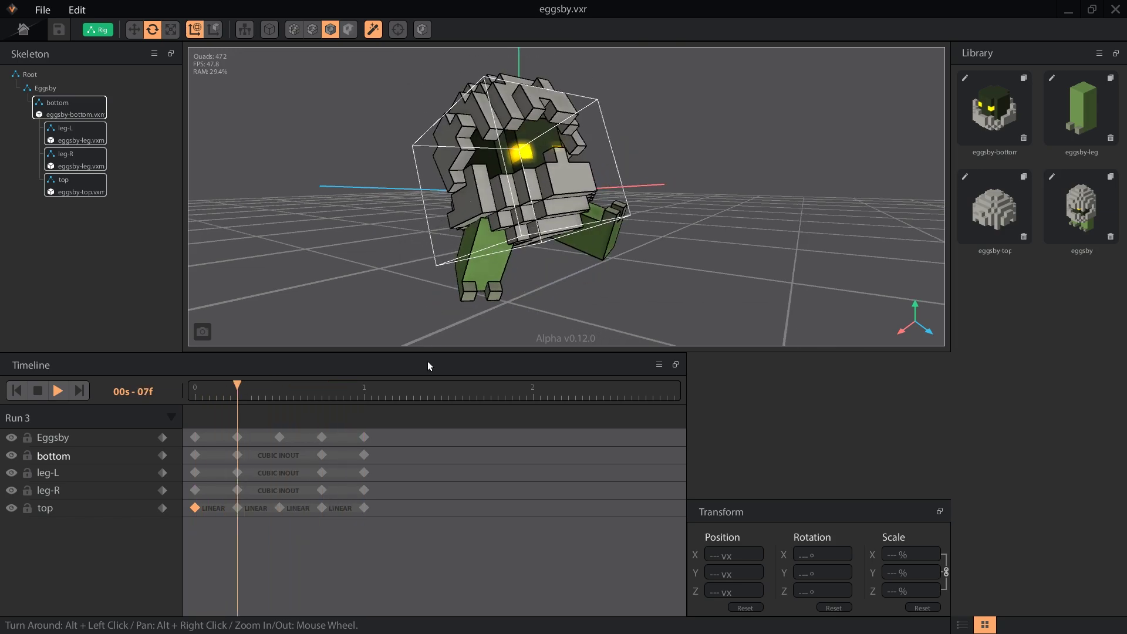
Step: Set the four top-bone segments to Quad Ease InOut and drag the last top key to a new time
{"action": "left_click", "coordinate": [222, 508]}
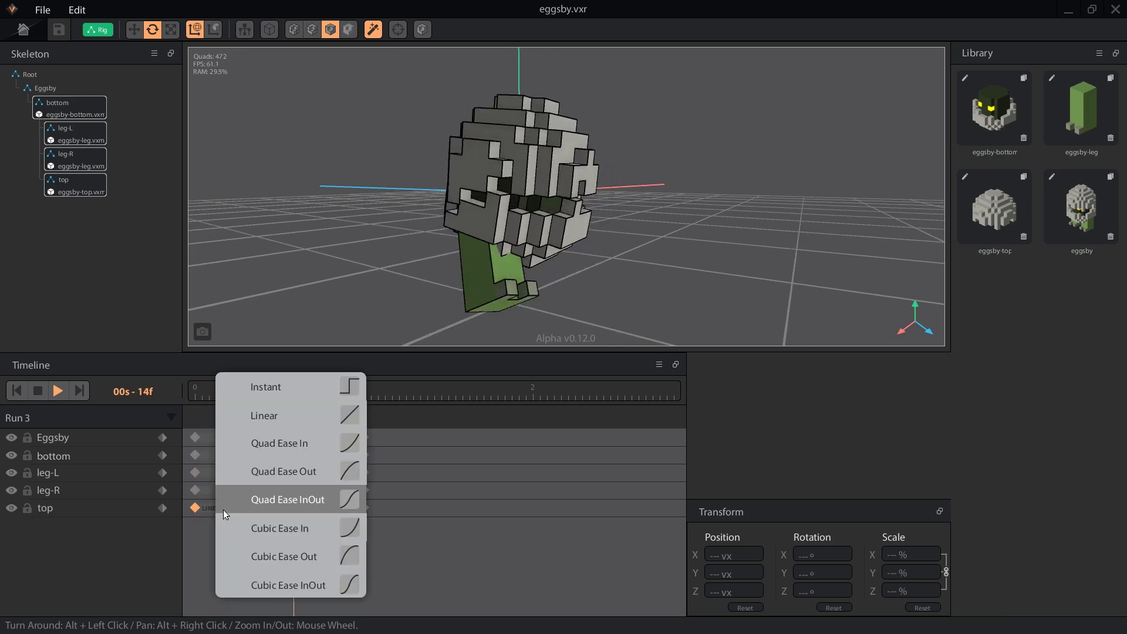
{"action": "left_click", "coordinate": [309, 498]}
{"action": "left_click", "coordinate": [270, 509]}
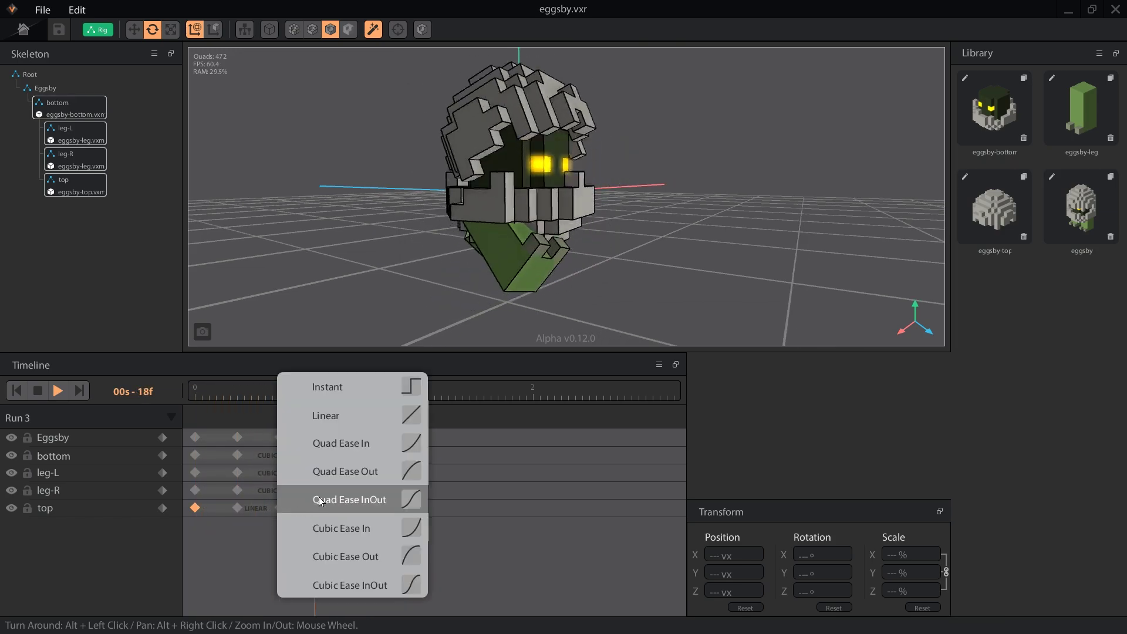
{"action": "left_click", "coordinate": [337, 499]}
{"action": "left_click", "coordinate": [289, 508]}
{"action": "left_click", "coordinate": [334, 503]}
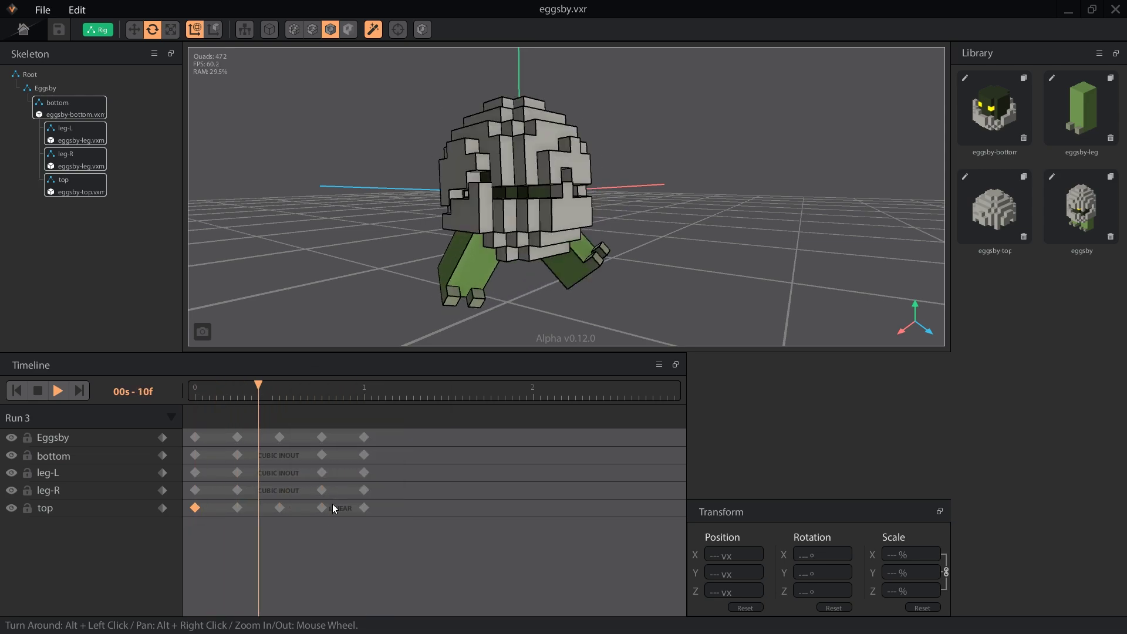
{"action": "left_click", "coordinate": [340, 506]}
{"action": "left_click", "coordinate": [363, 504]}
{"action": "left_click_drag", "start_coordinate": [363, 508], "coordinate": [252, 512]}
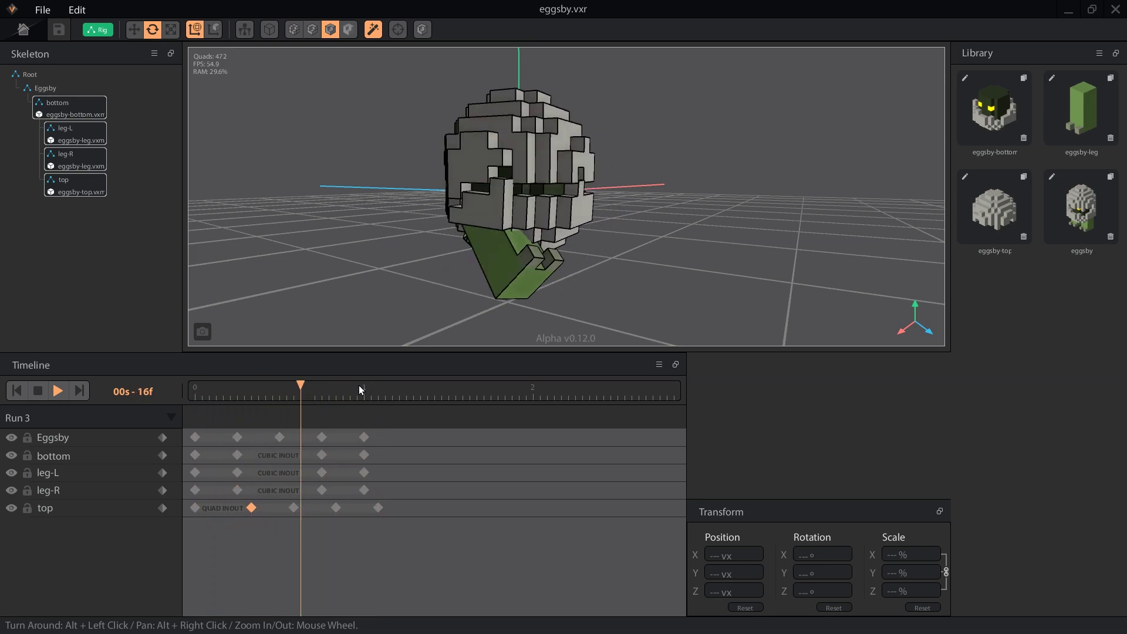
Step: Stop playback, add a top-bone keyframe at 00s-02f, and bring up its segment's easing choices
{"action": "left_click", "coordinate": [58, 391]}
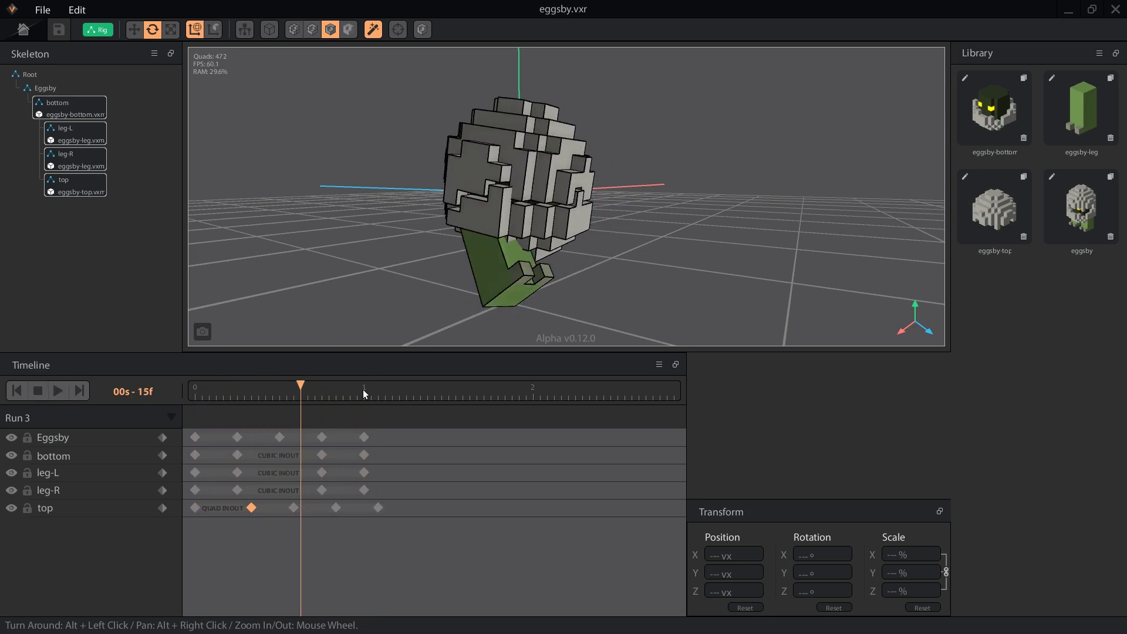
{"action": "left_click_drag", "start_coordinate": [365, 391], "coordinate": [208, 401]}
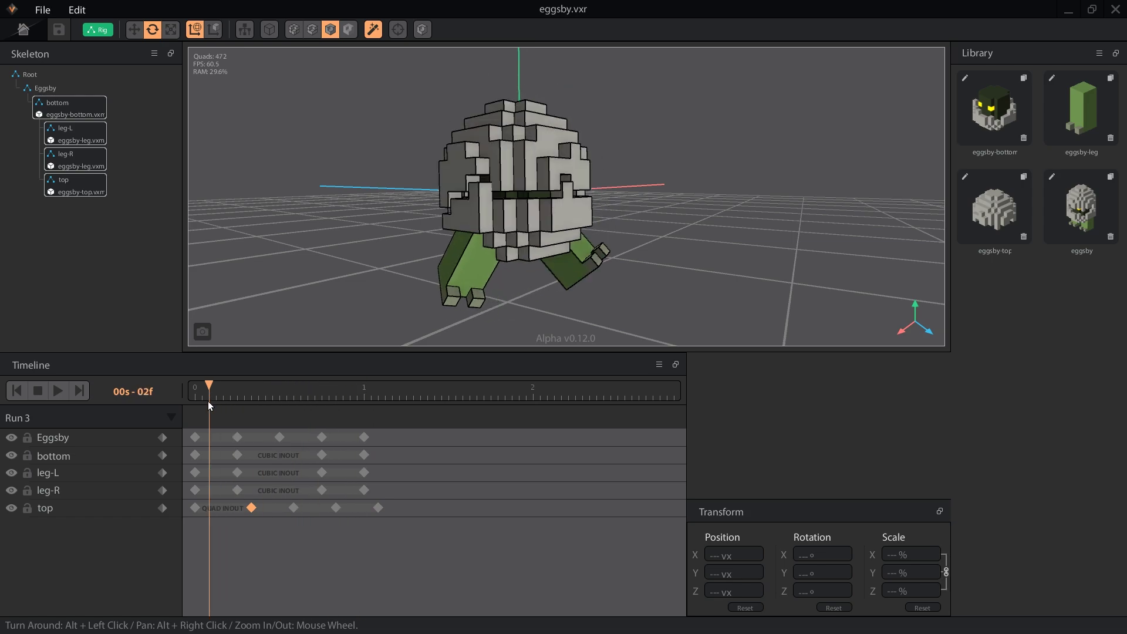
{"action": "left_click", "coordinate": [162, 509]}
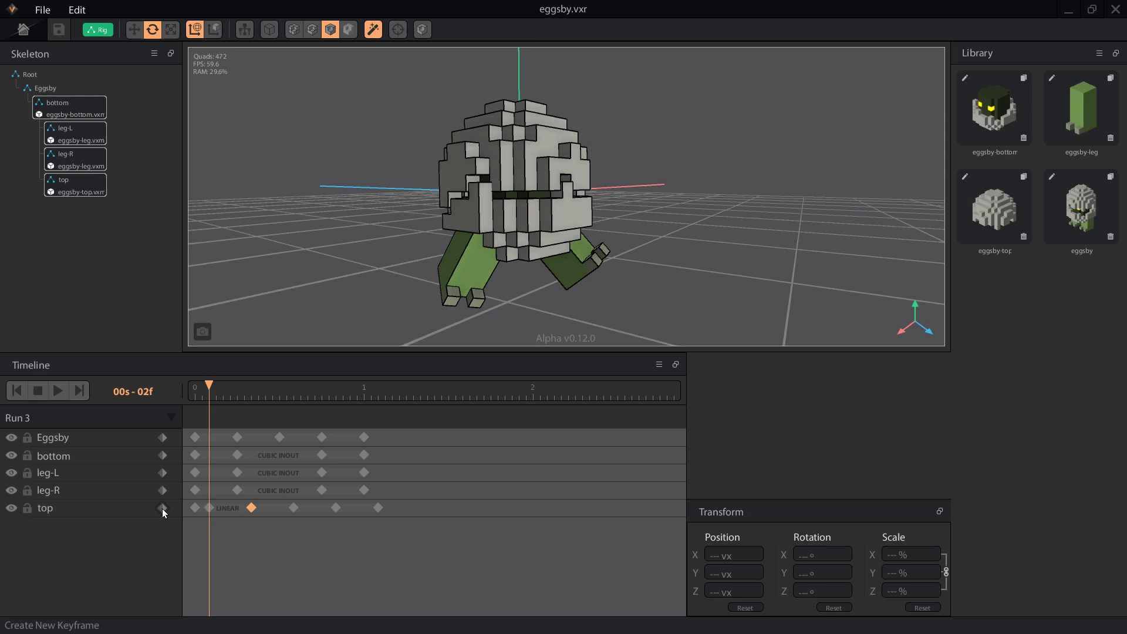
{"action": "left_click", "coordinate": [227, 510]}
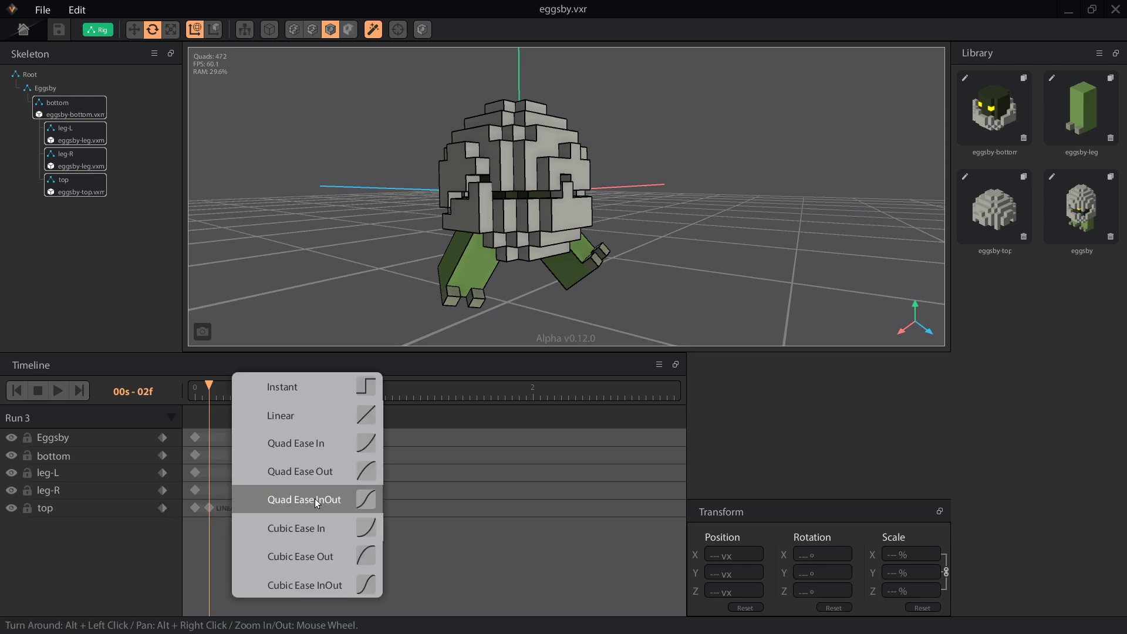
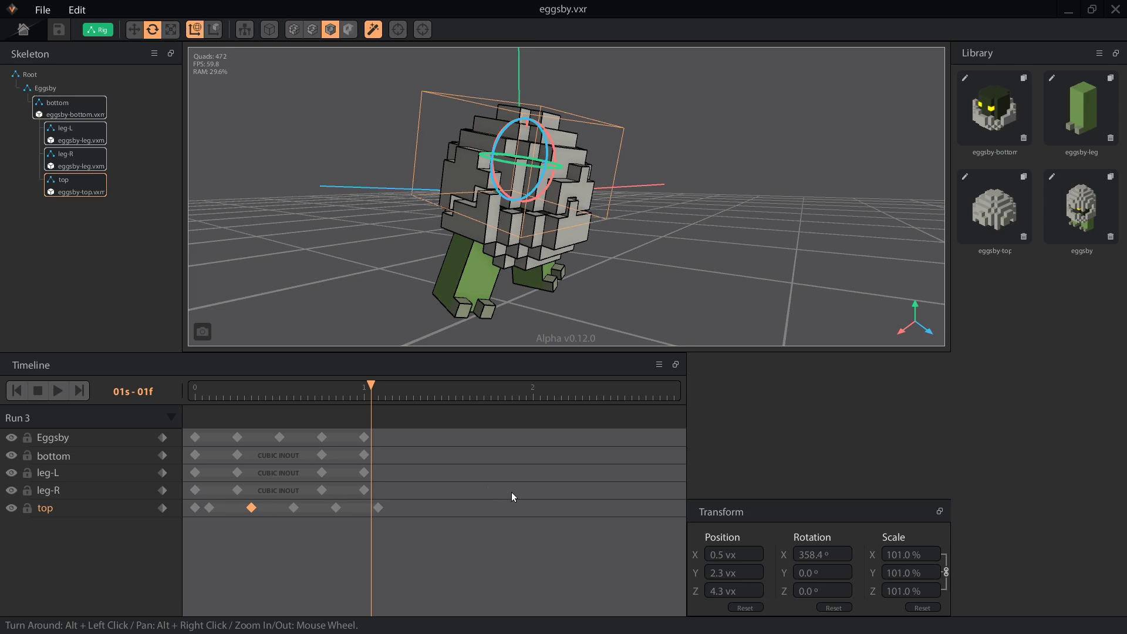
Step: Paste the top part's 358.4° X rotation from 1s 01f as a new keyframe at 00s 01f
{"action": "right_click", "coordinate": [827, 558]}
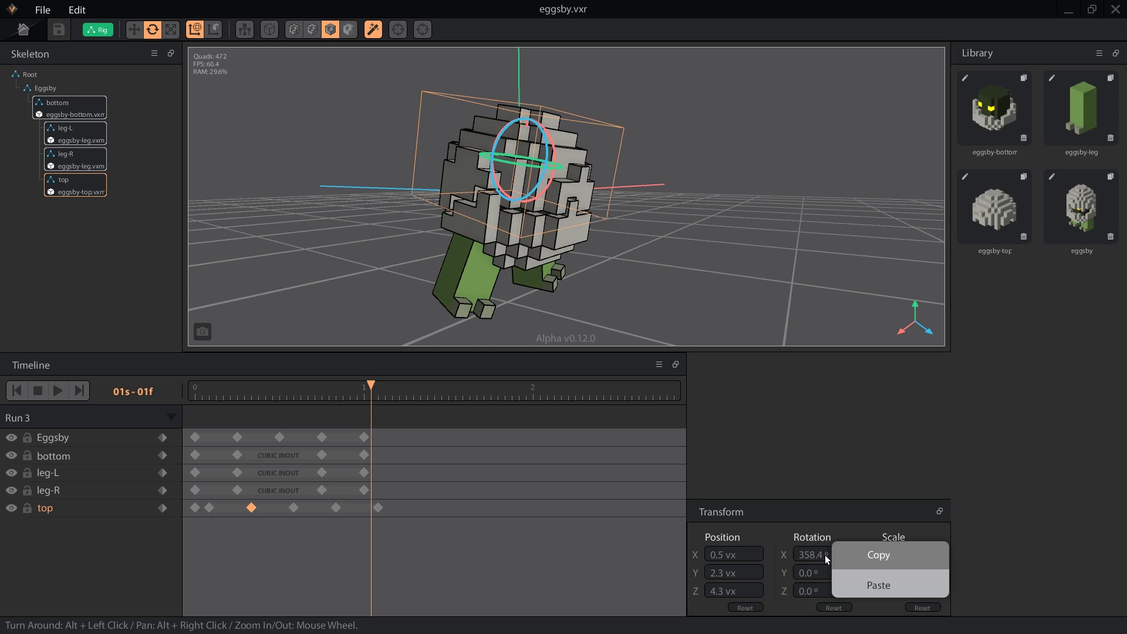
{"action": "left_click", "coordinate": [873, 558]}
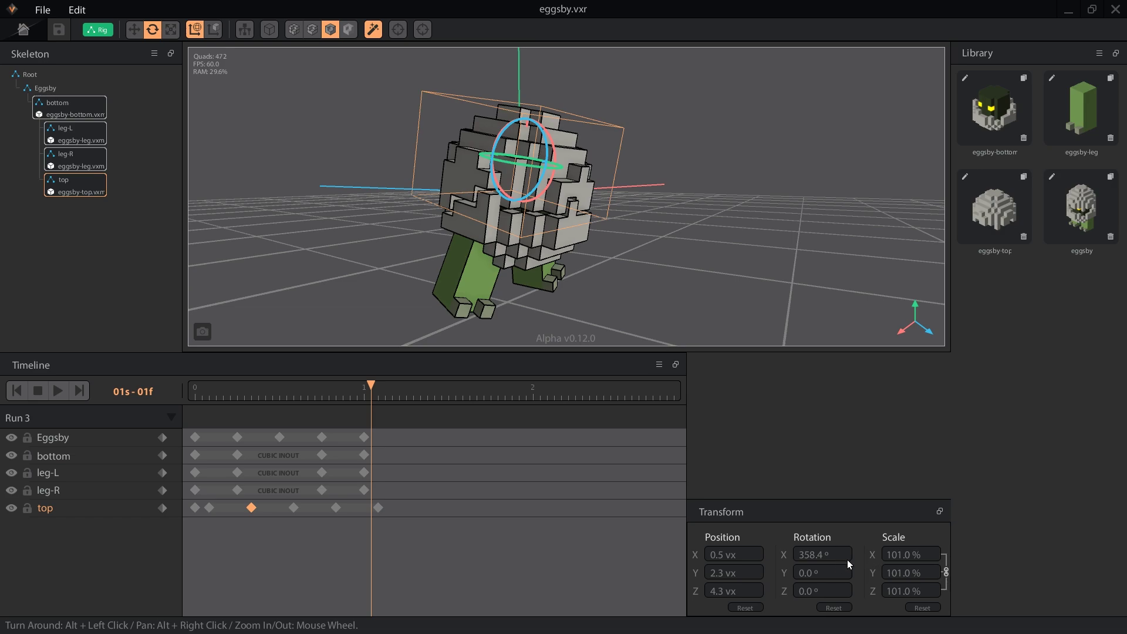
{"action": "left_click", "coordinate": [203, 396]}
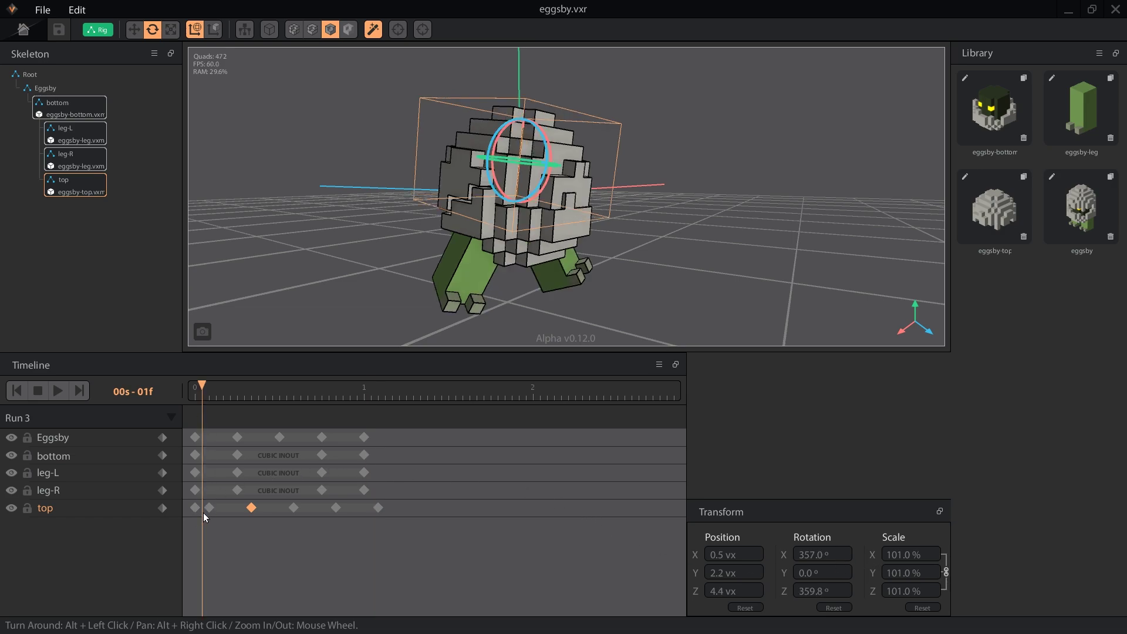
{"action": "right_click", "coordinate": [806, 558]}
{"action": "left_click", "coordinate": [835, 583]}
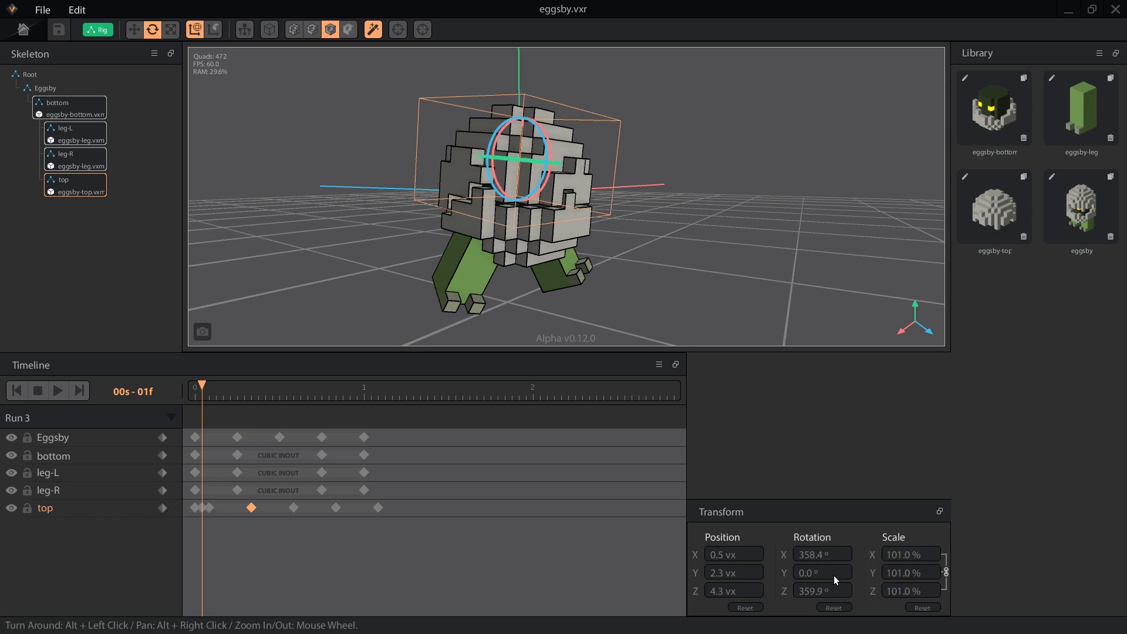
{"action": "left_click", "coordinate": [195, 392]}
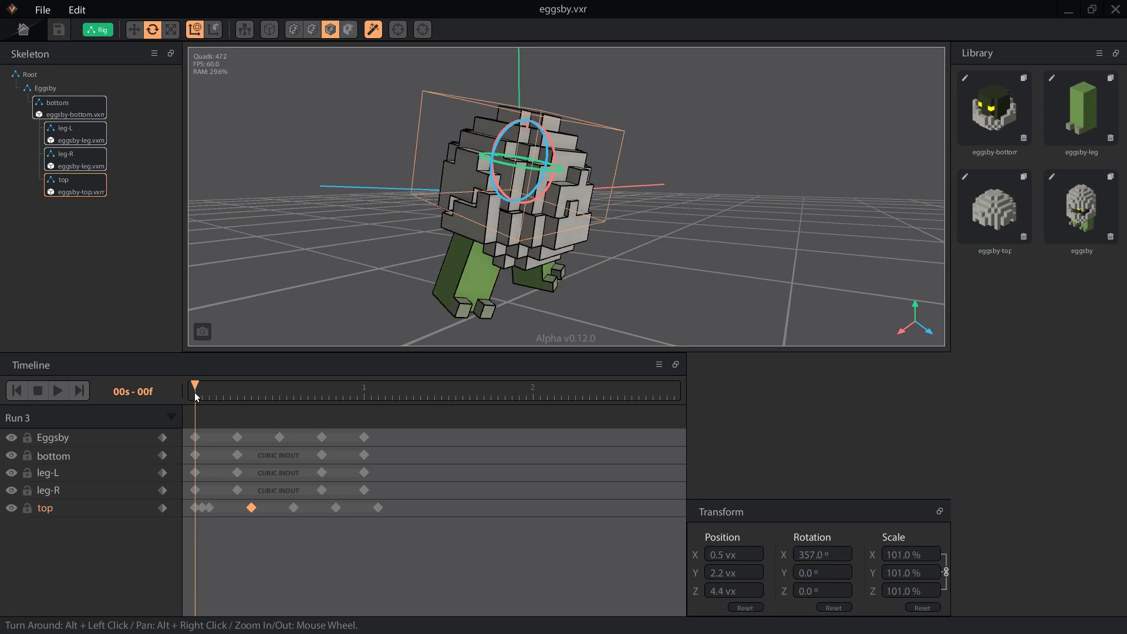
{"action": "left_click_drag", "start_coordinate": [191, 396], "coordinate": [364, 420]}
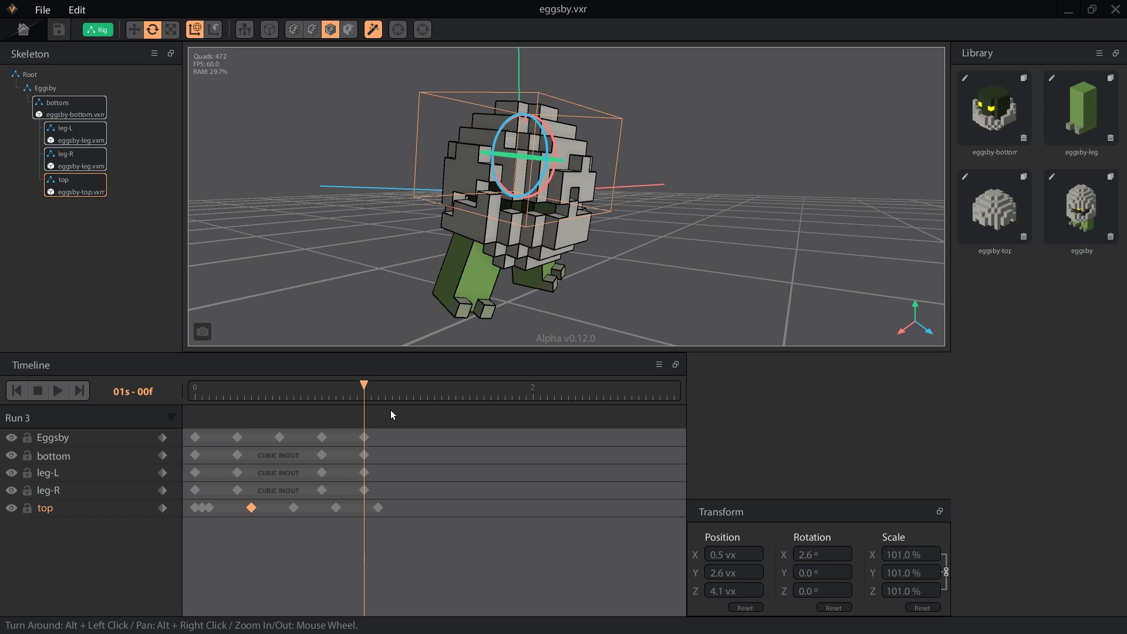
{"action": "left_click_drag", "start_coordinate": [365, 400], "coordinate": [342, 433]}
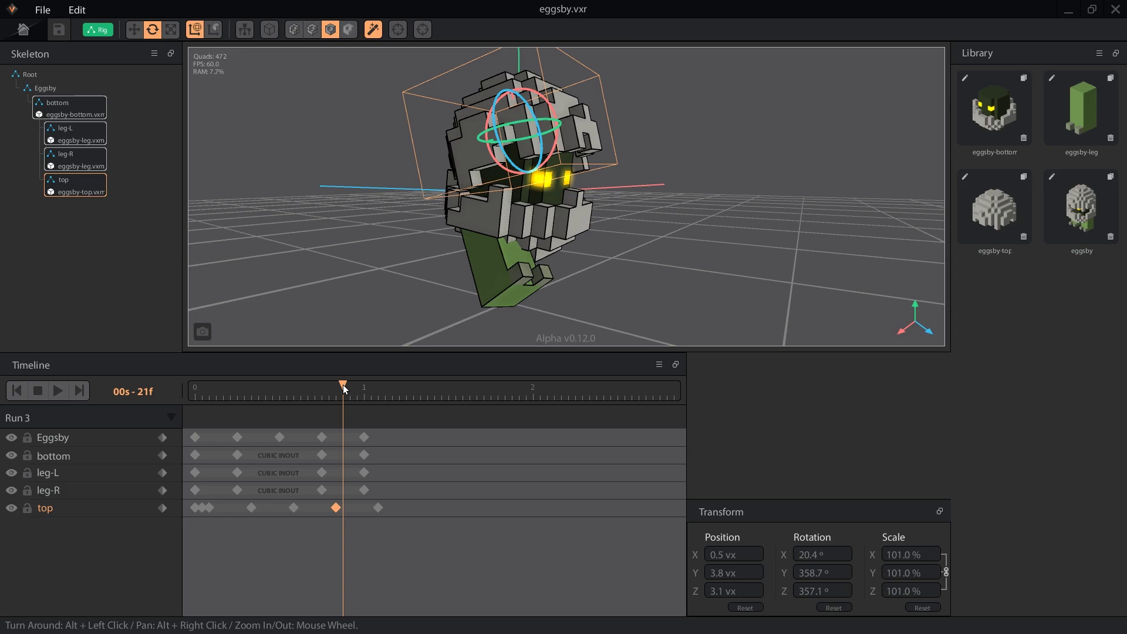
{"action": "left_click_drag", "start_coordinate": [343, 385], "coordinate": [363, 392]}
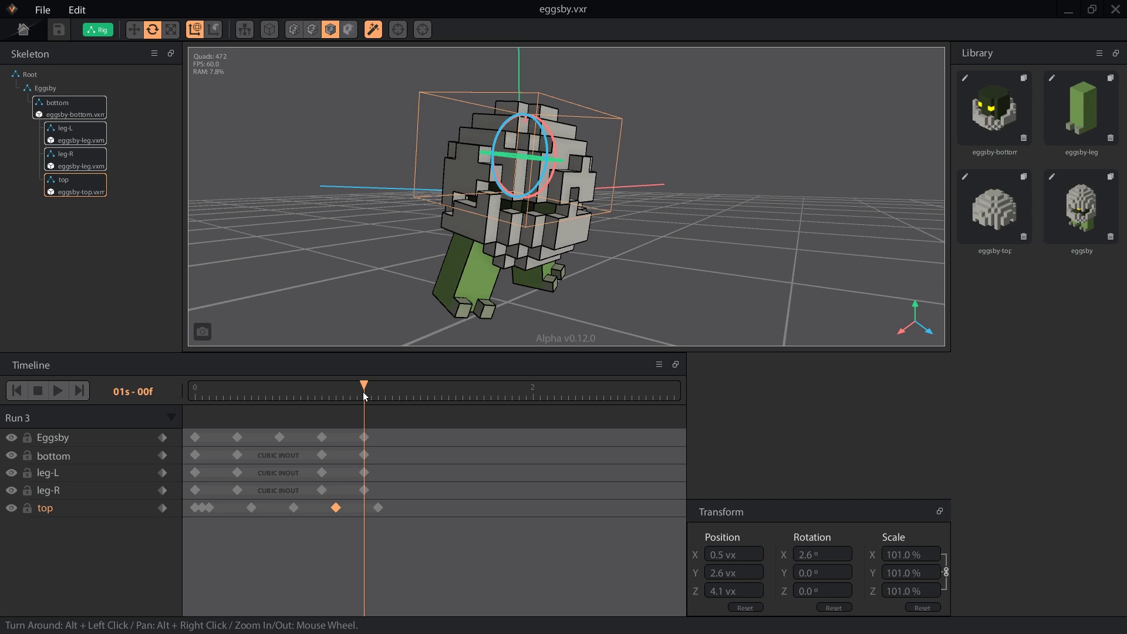
Step: Set the top part's X rotation to 2.5° at frame 0 and at 01s 00f
{"action": "left_click", "coordinate": [195, 508]}
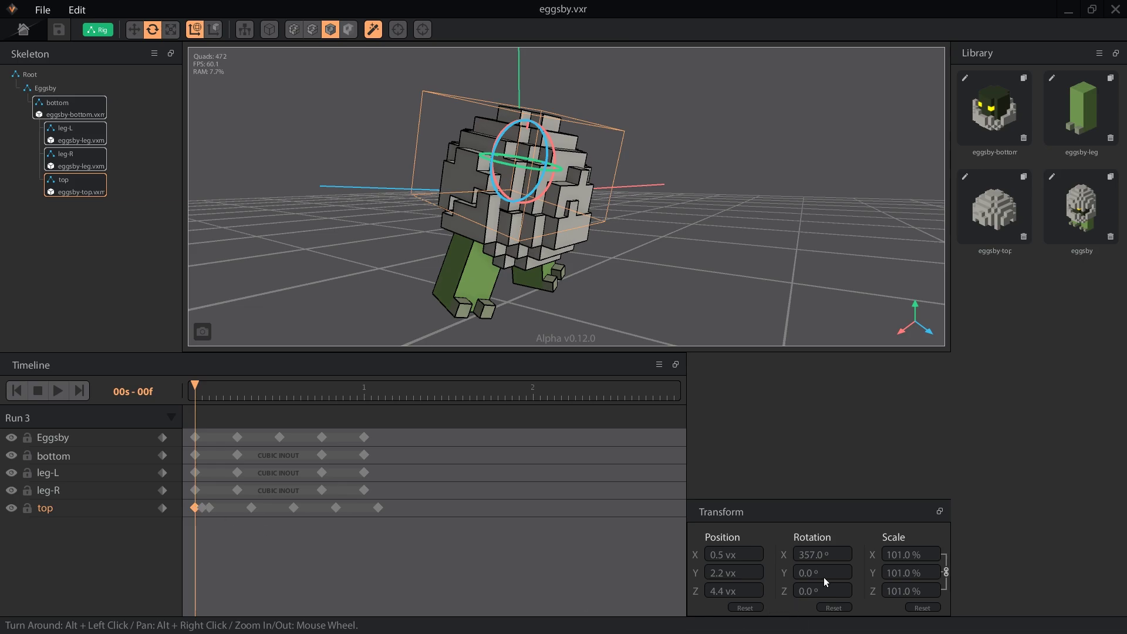
{"action": "type", "text": "2.5"}
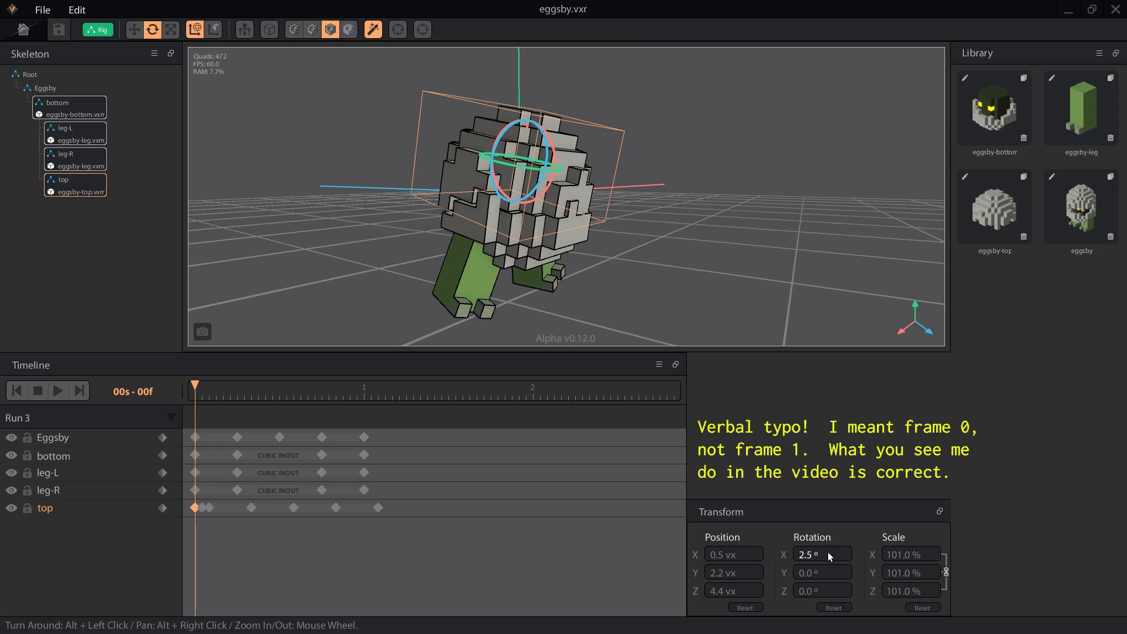
{"action": "key", "text": "Return"}
{"action": "left_click", "coordinate": [379, 508]}
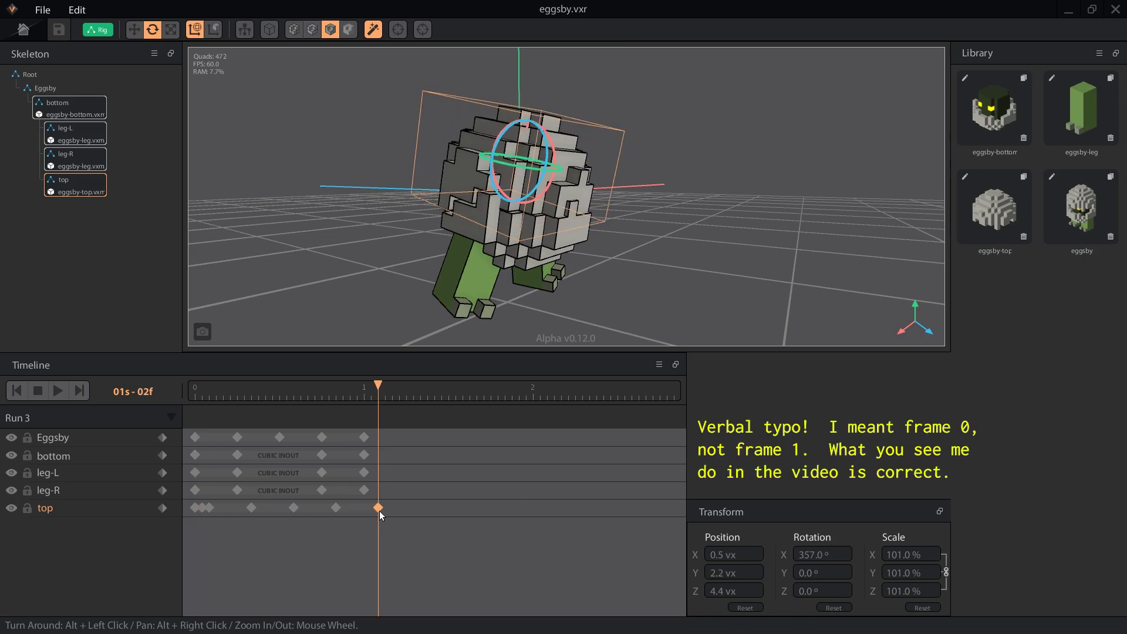
{"action": "left_click", "coordinate": [365, 390]}
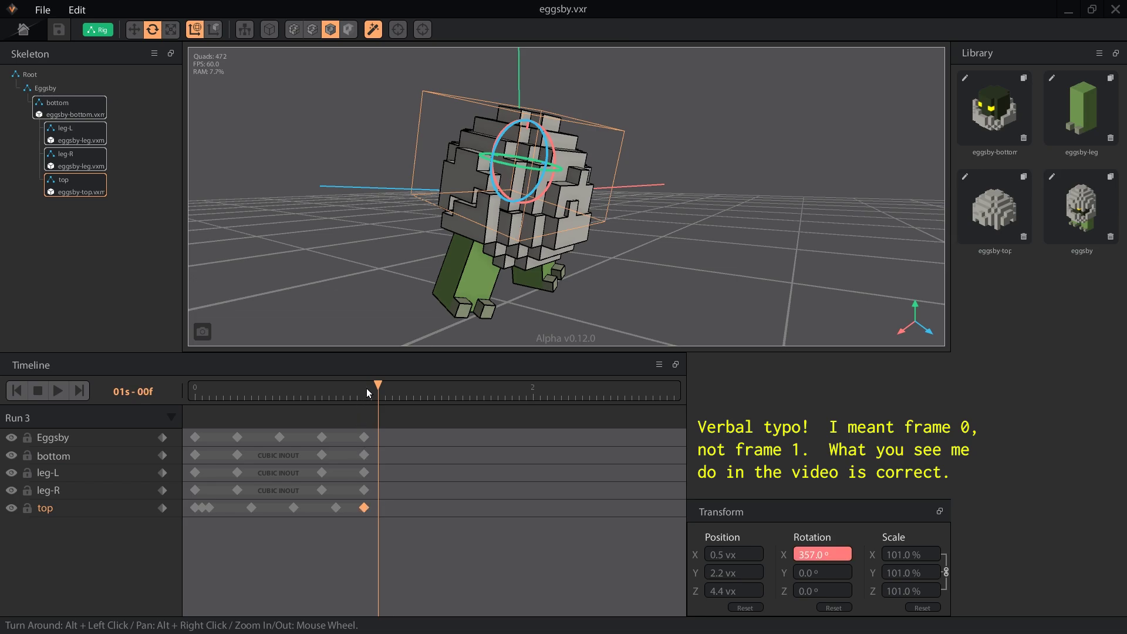
{"action": "left_click", "coordinate": [823, 556]}
{"action": "type", "text": "2.5"}
{"action": "key", "text": "Return"}
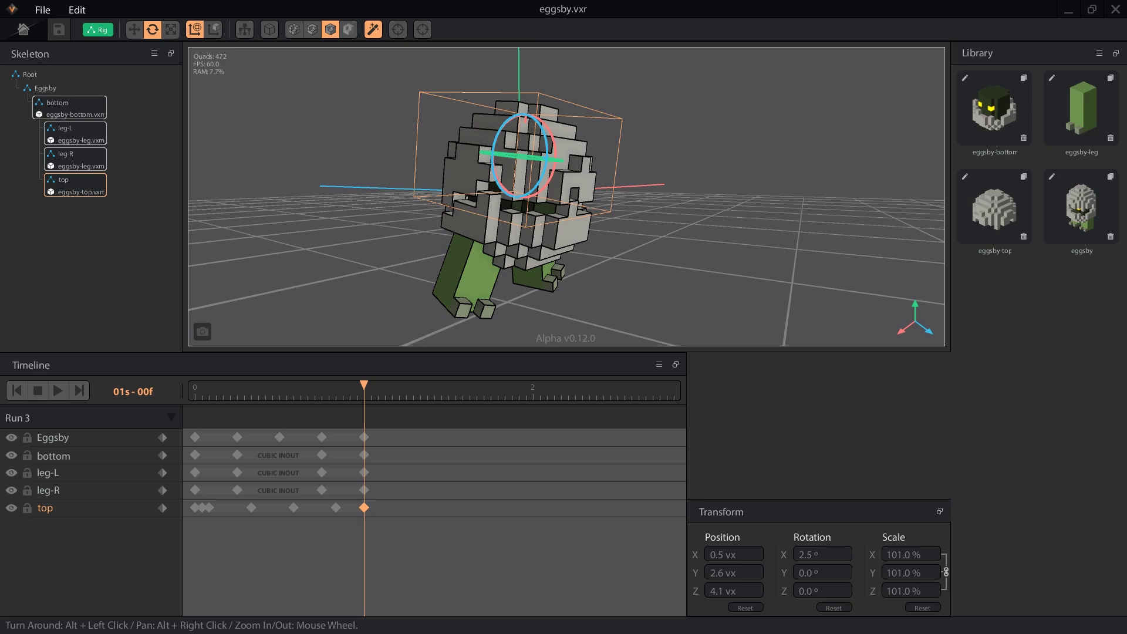
Step: Add top keyframes at 00s 21f, 22f and 23f, easing X rotation from 20.2° to 9.5°
{"action": "left_click", "coordinate": [343, 391]}
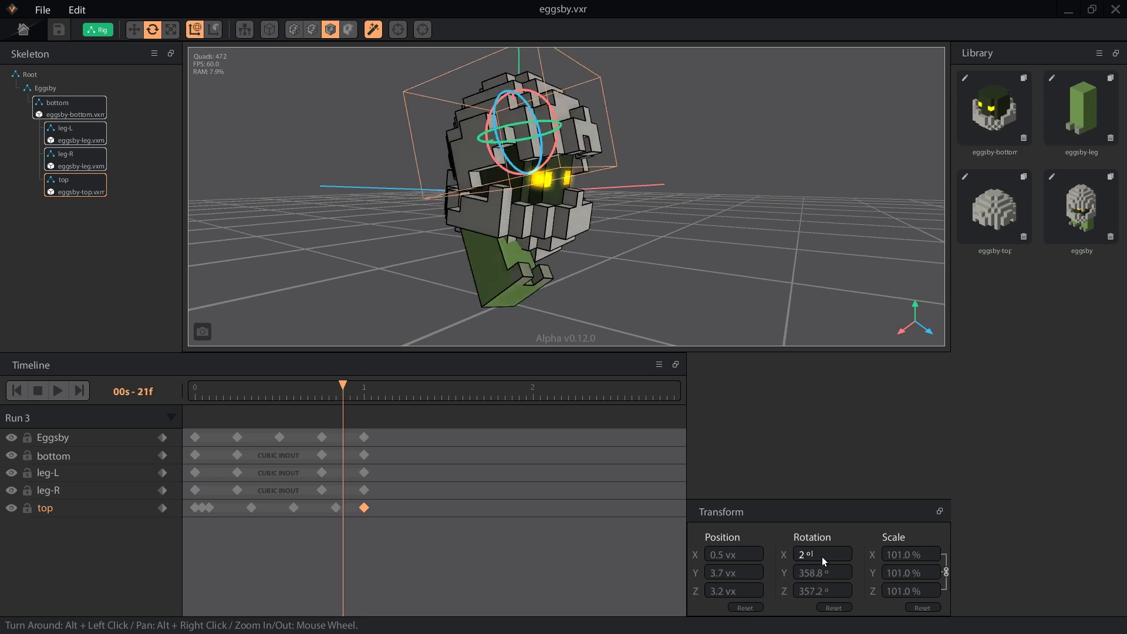
{"action": "key", "text": "BackSpace"}
{"action": "type", "text": "2"}
{"action": "key", "text": "Return"}
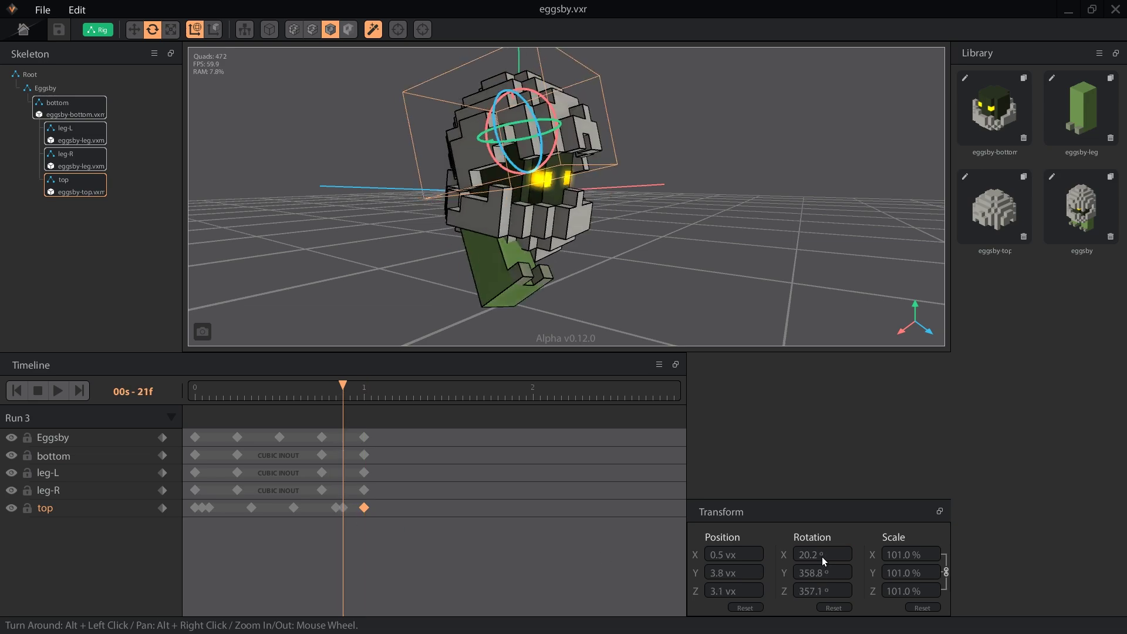
{"action": "left_click", "coordinate": [349, 395]}
{"action": "left_click", "coordinate": [815, 557]}
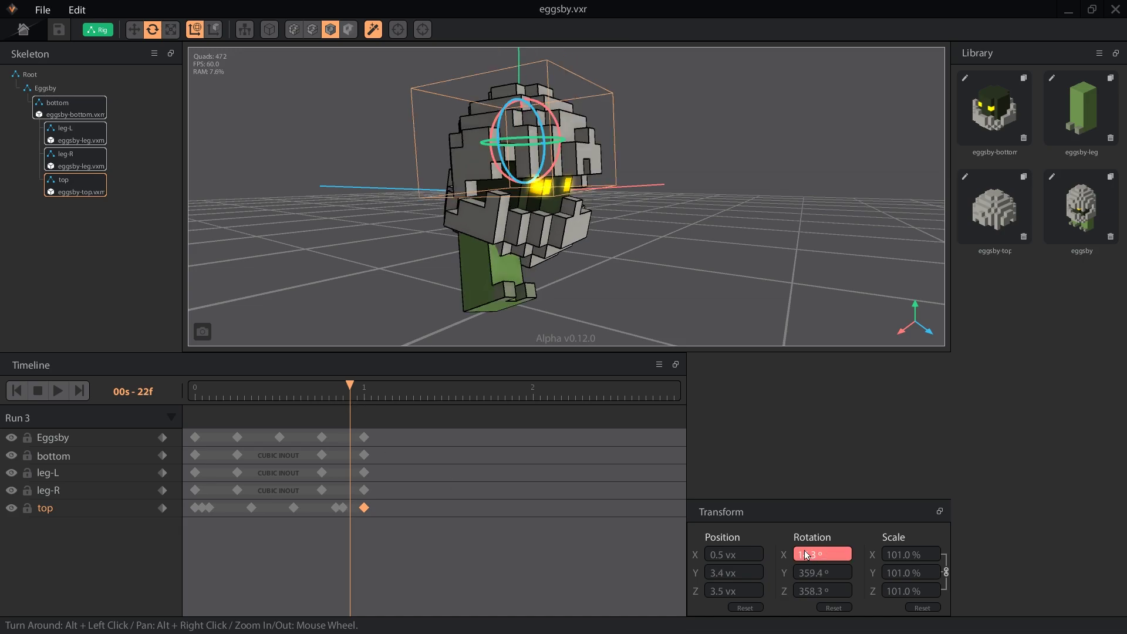
{"action": "key", "text": "Return"}
{"action": "left_click", "coordinate": [357, 389]}
{"action": "left_click", "coordinate": [822, 553]}
{"action": "key", "text": "Return"}
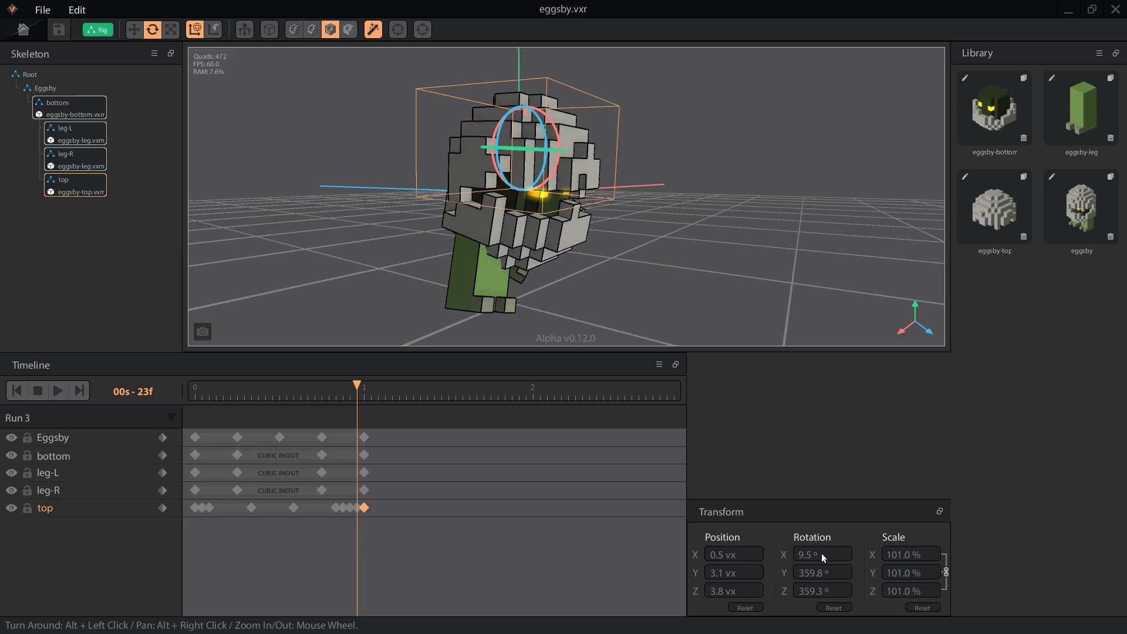
Step: Deselect the top part, view the character from lower, and play the Run 3 loop
{"action": "left_click", "coordinate": [682, 260]}
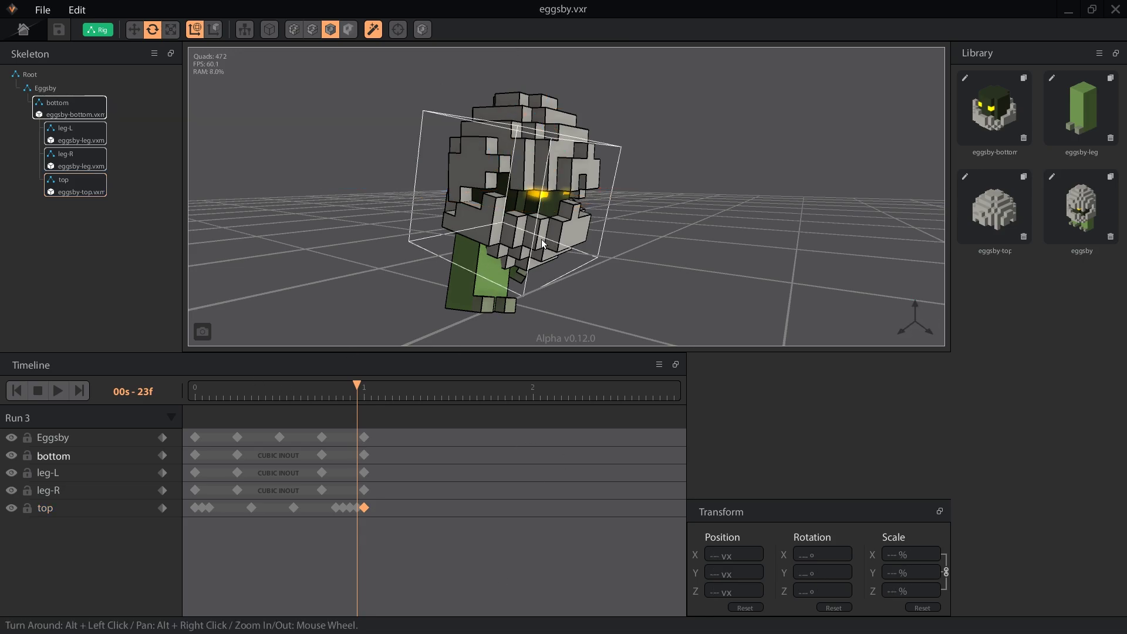
{"action": "left_click_drag", "start_coordinate": [544, 238], "coordinate": [186, 375], "text": "alt"}
{"action": "key", "text": "space"}
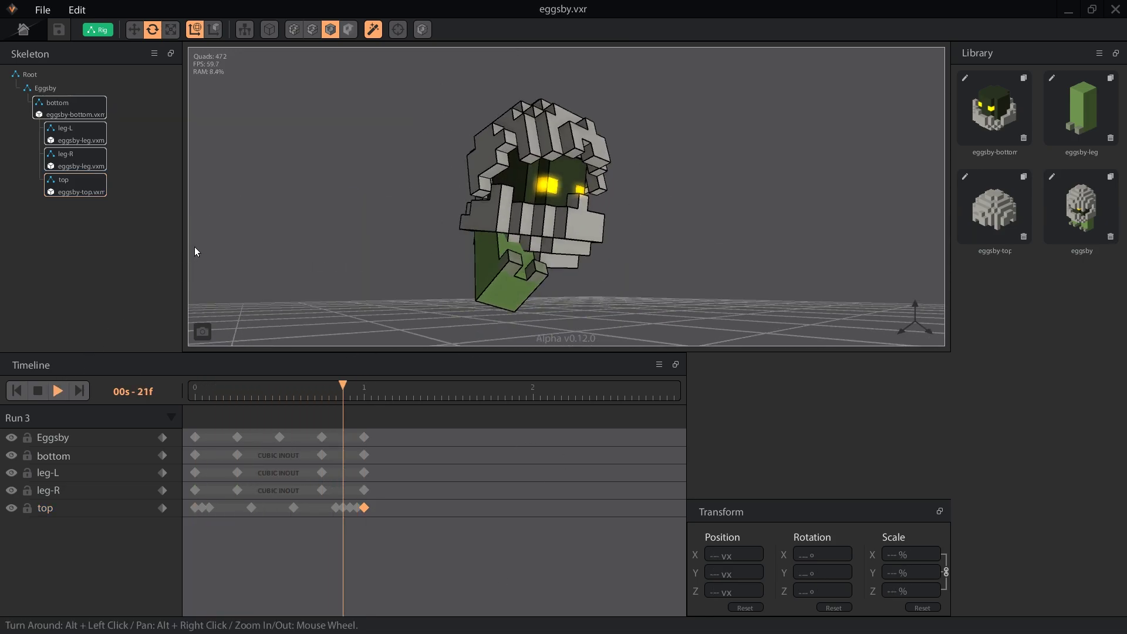